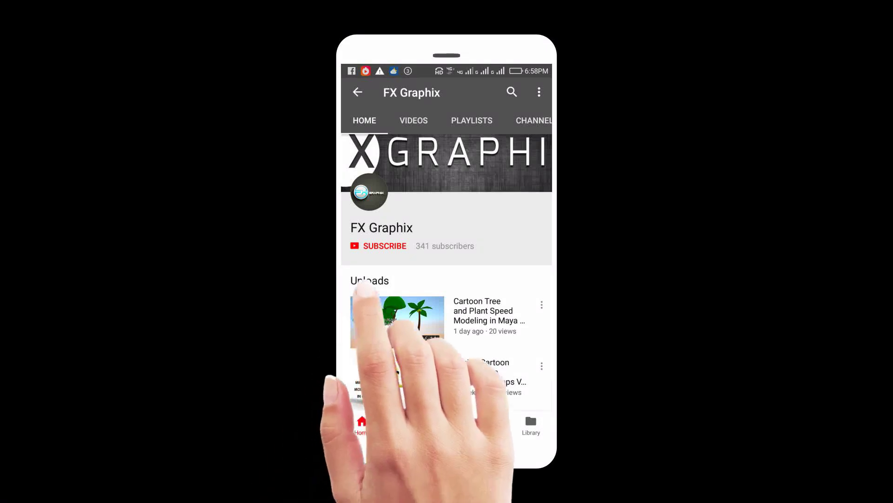
pyautogui.click(379, 247)
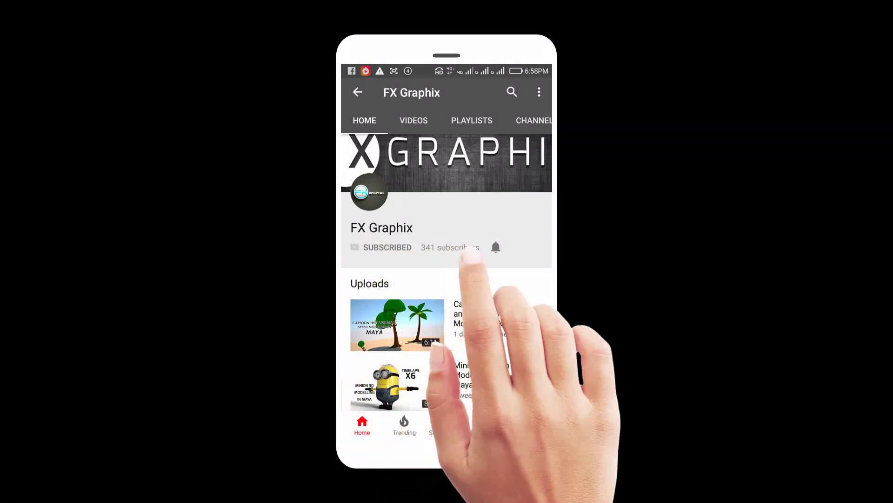
pyautogui.click(495, 247)
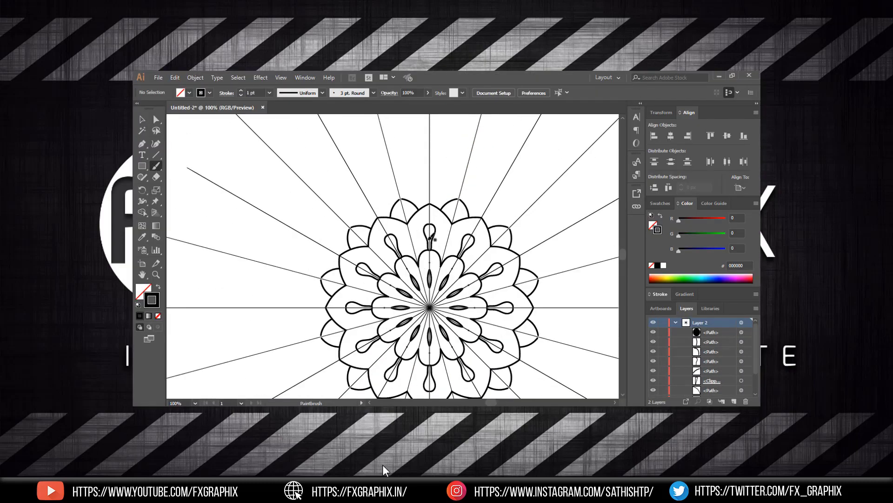
pyautogui.moveTo(440, 319); pyautogui.dragTo(460, 306)
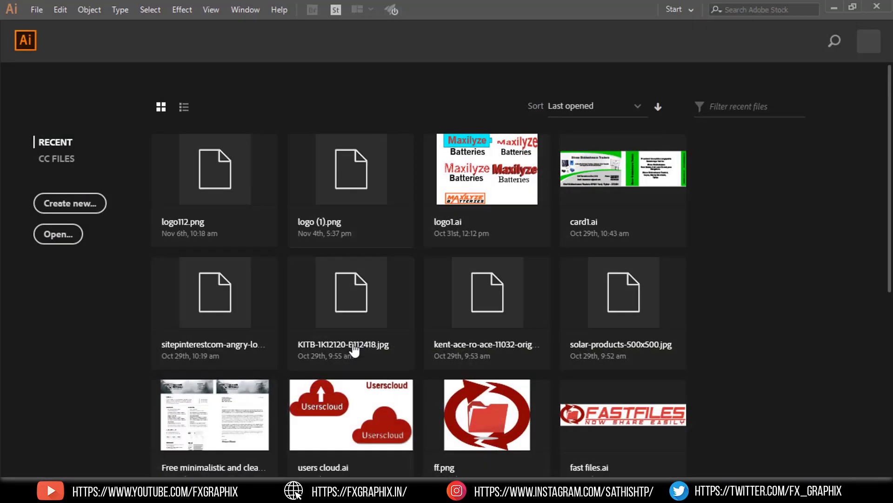
# Step: Create a new document from the recent Web-Large preset, 1920 x 1080 px, and fit the artboard in the window
pyautogui.click(67, 203)
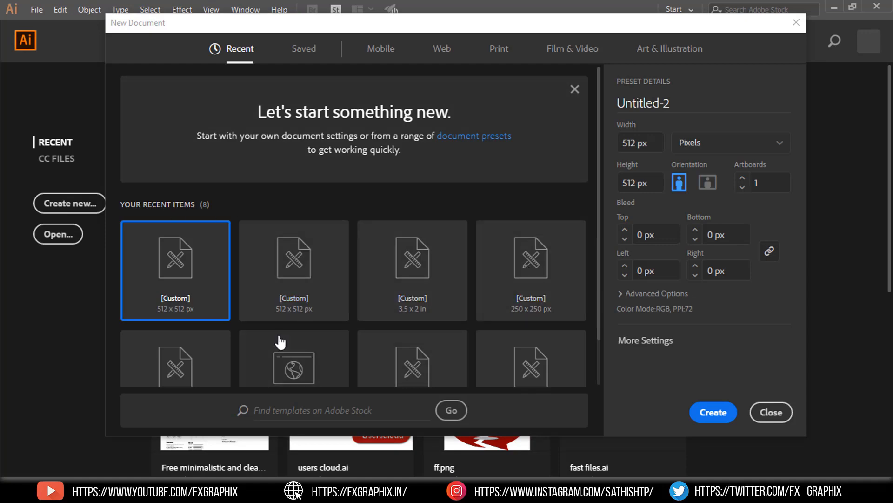
pyautogui.scroll(-1, 283, 335)
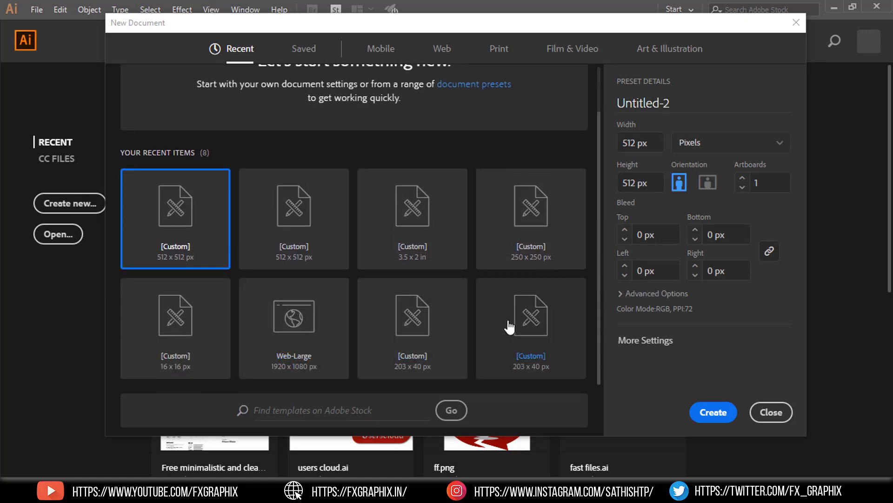
pyautogui.click(317, 325)
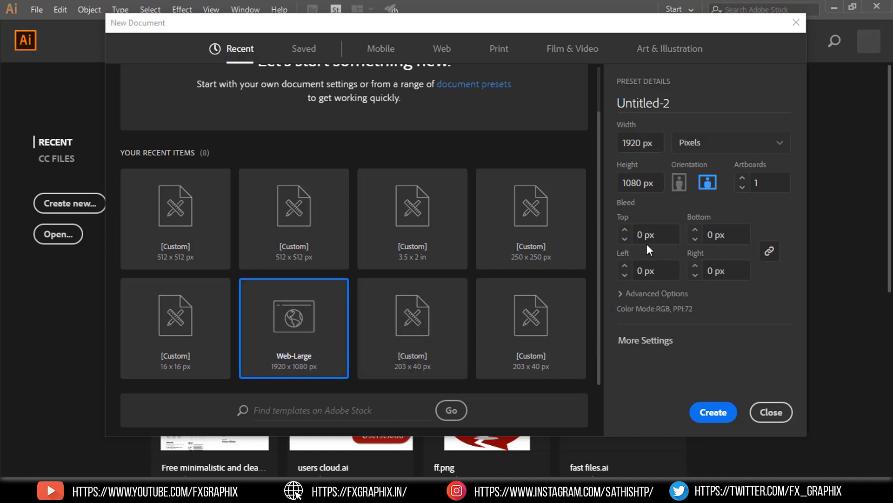
pyautogui.click(713, 412)
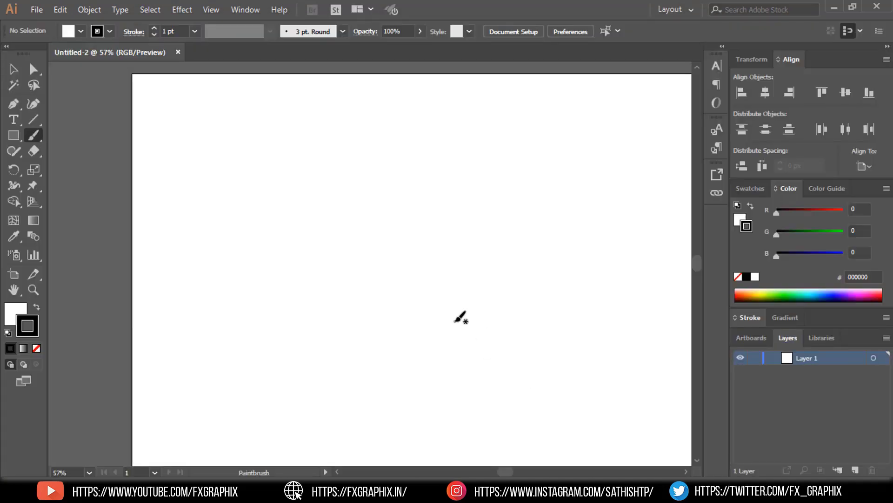
pyautogui.hotkey('ctrl', '0')
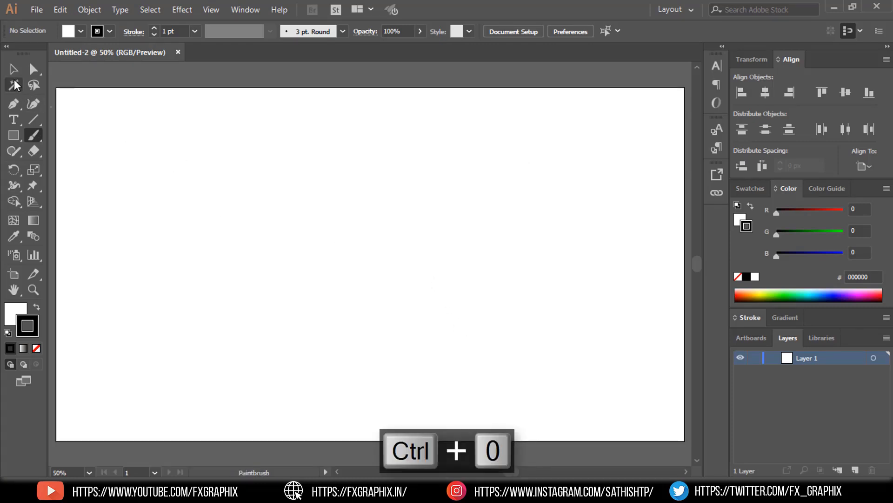
# Step: Draw a vertical line slightly taller than the artboard and centre it horizontally and vertically on the artboard
pyautogui.click(14, 70)
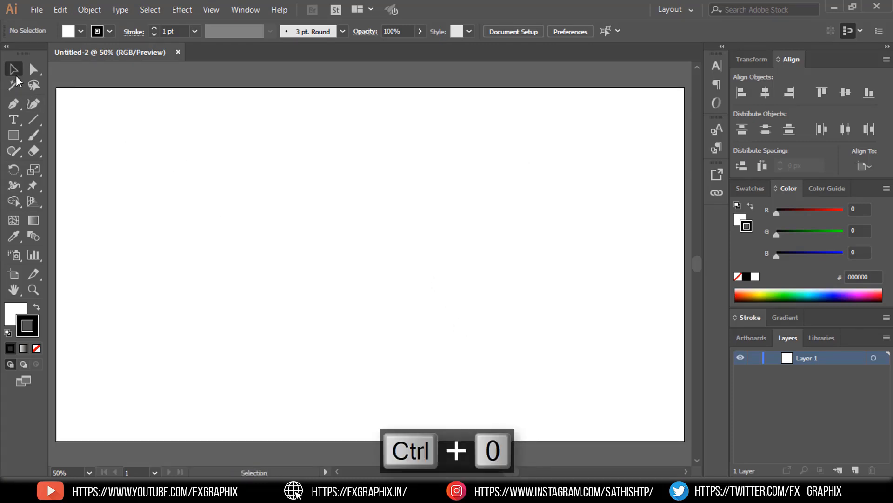
pyautogui.click(33, 119)
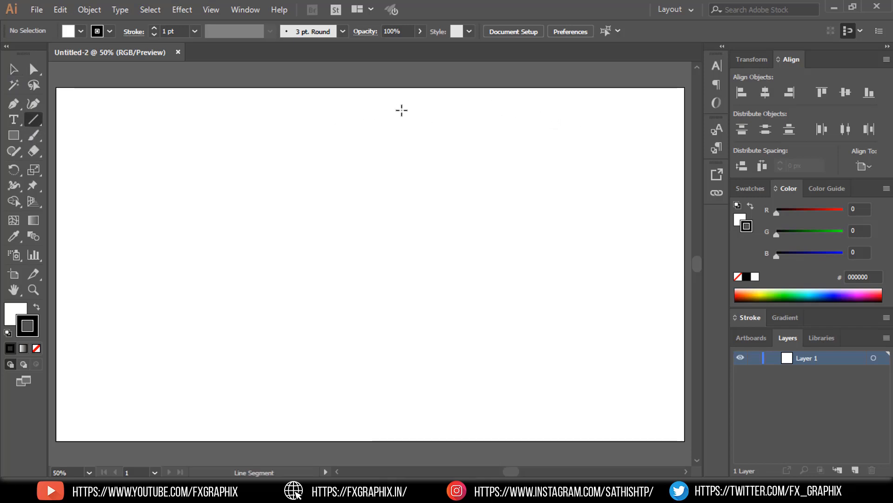
pyautogui.moveTo(428, 67); pyautogui.dragTo(417, 461)
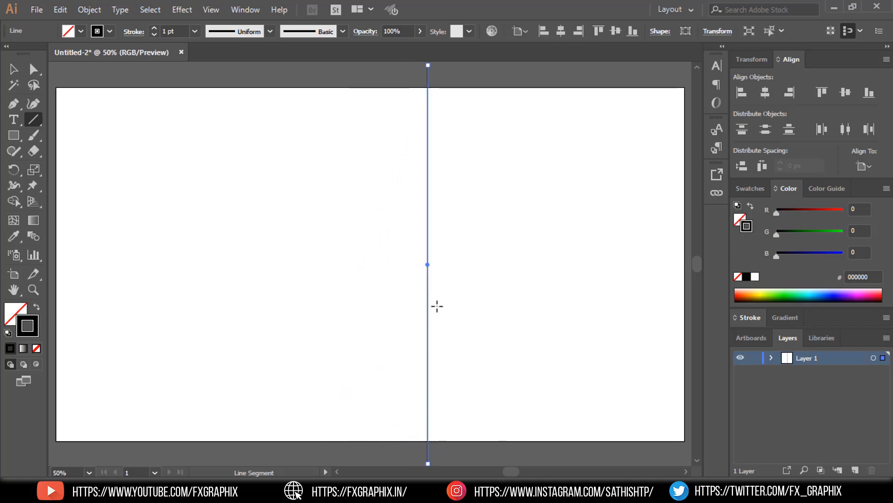
pyautogui.click(561, 30)
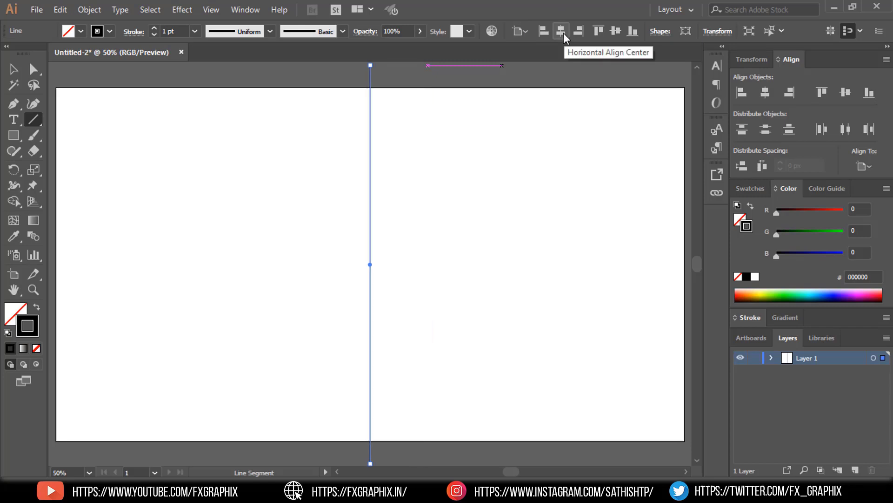
pyautogui.click(614, 32)
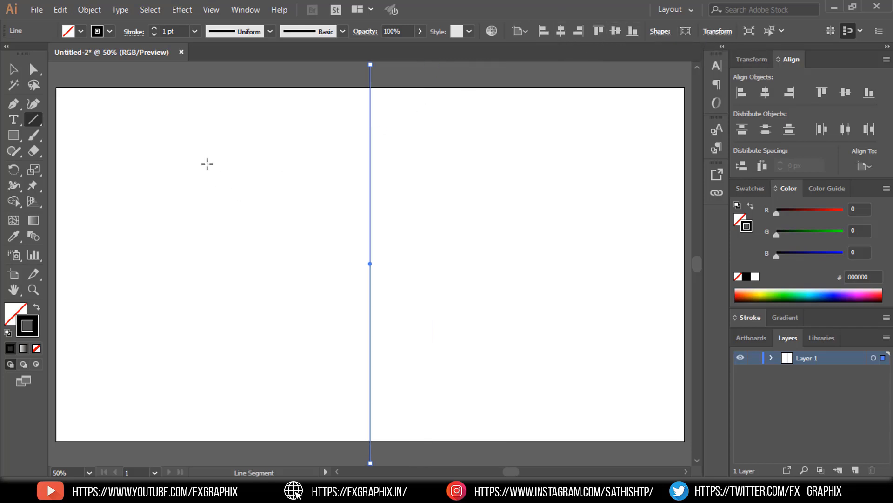
pyautogui.click(13, 69)
pyautogui.click(250, 80)
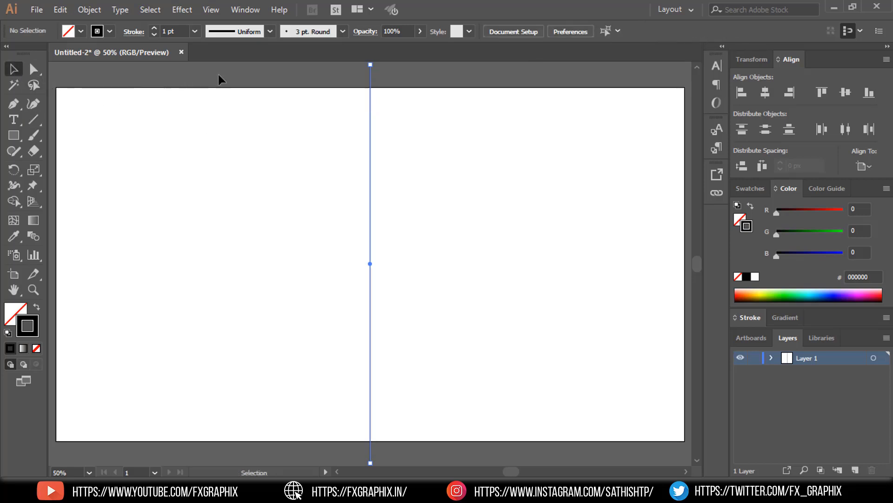
# Step: Start a Distort & Transform > Transform effect on the vertical line with 11 copies and the preview enabled
pyautogui.click(370, 111)
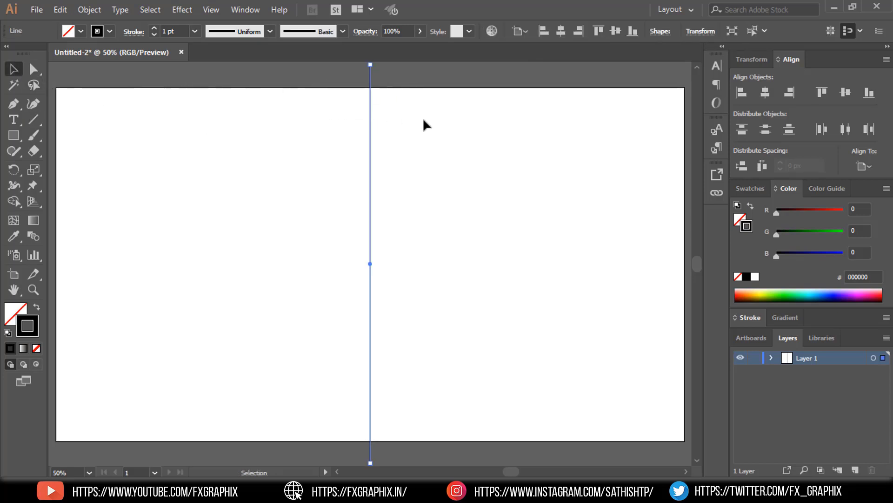
pyautogui.click(176, 9)
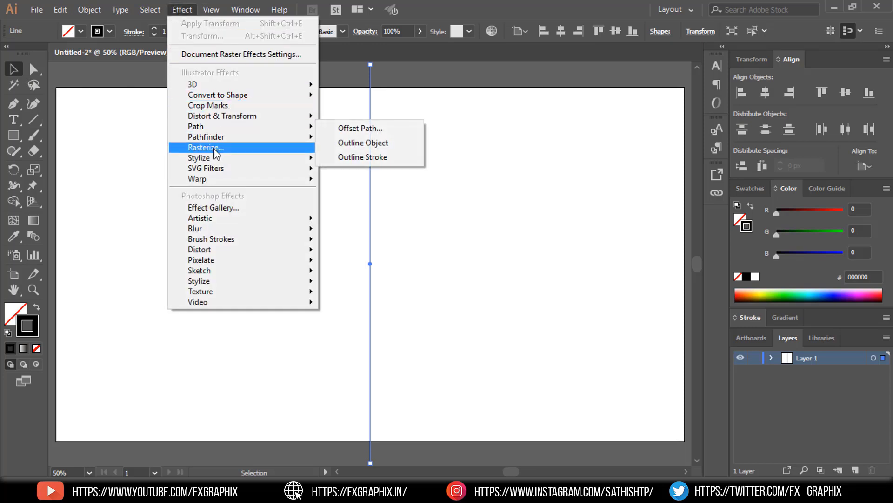
pyautogui.moveTo(213, 116)
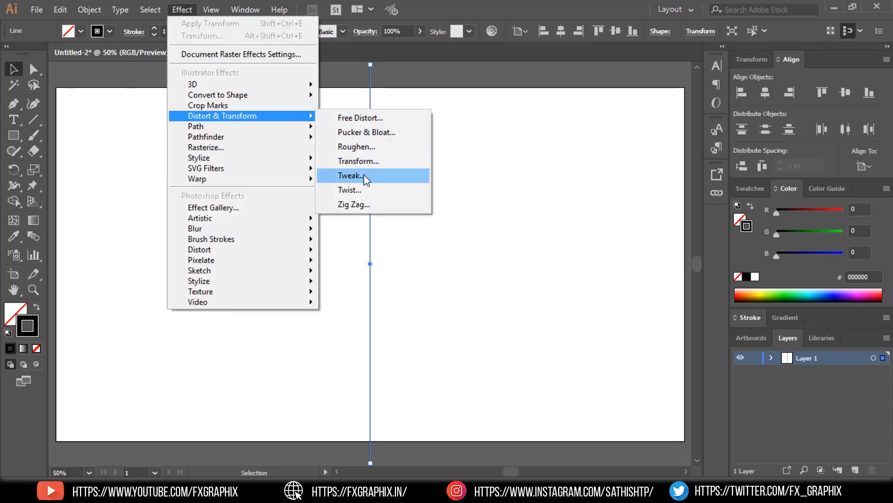
pyautogui.click(365, 161)
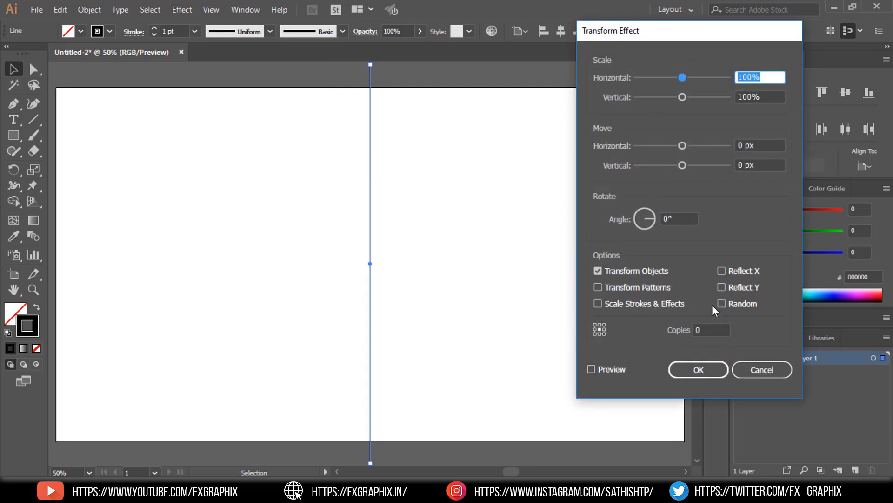
pyautogui.click(705, 330)
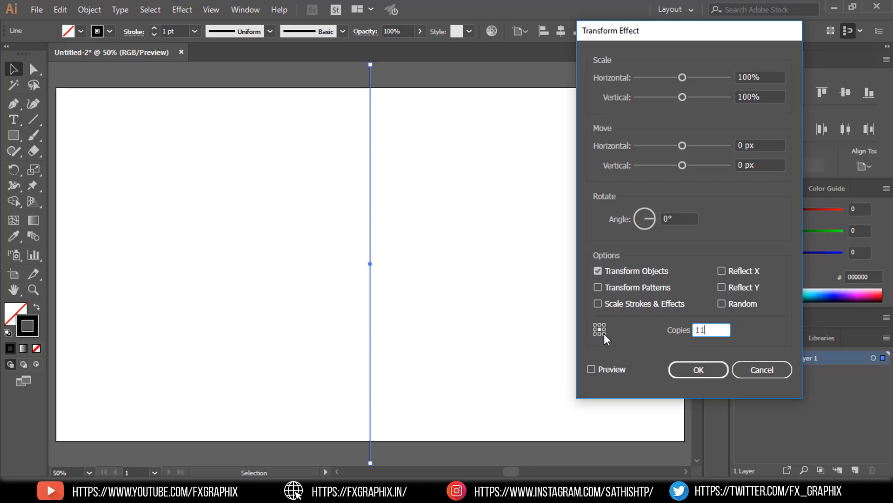
pyautogui.click(595, 370)
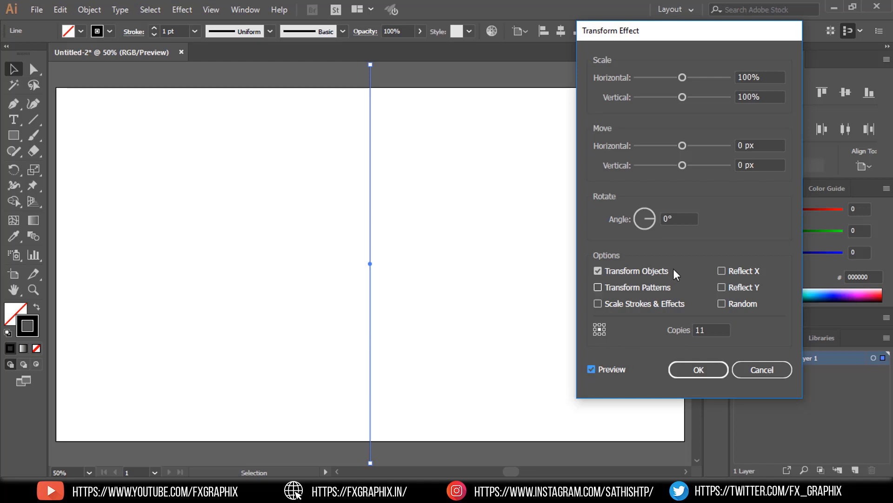
# Step: Set the Transform effect's rotation angle to 15° and apply it to the line
pyautogui.click(684, 219)
pyautogui.press('Up')
pyautogui.press('Up')
pyautogui.press('Up')
pyautogui.press('Up')
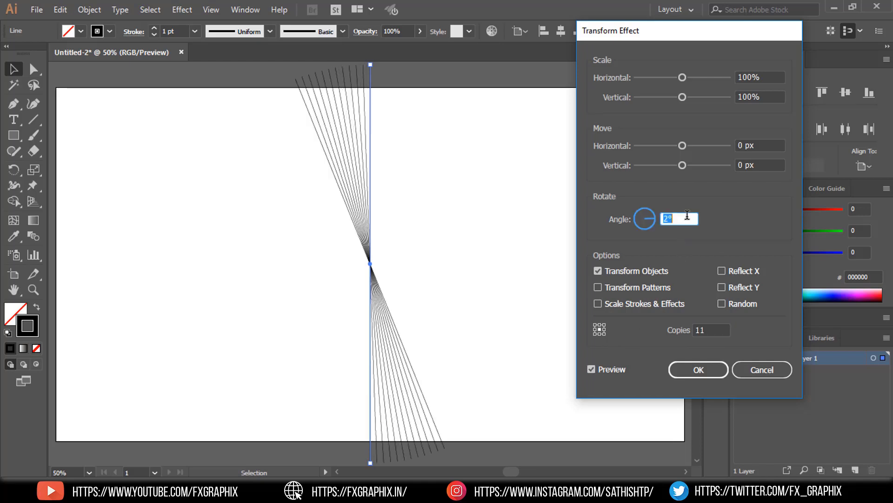
pyautogui.press('Up')
pyautogui.press('Up')
pyautogui.press('Up')
pyautogui.press('Up')
pyautogui.press('Up')
pyautogui.press('Up')
pyautogui.press('Up')
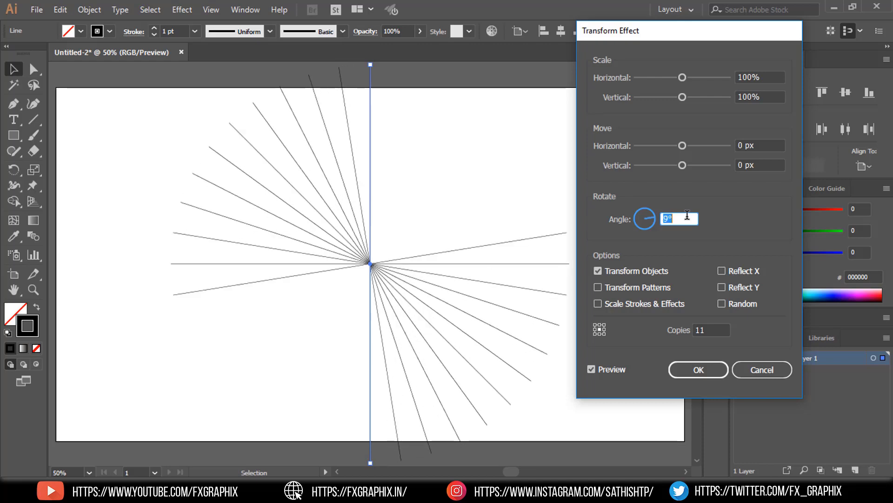
pyautogui.press('Up')
pyautogui.press('Up')
pyautogui.press('Up')
pyautogui.press('Up')
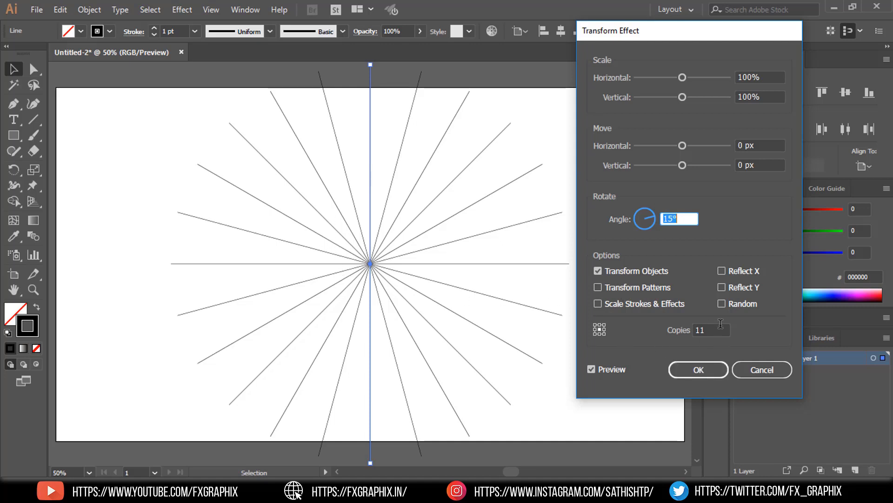
pyautogui.click(701, 370)
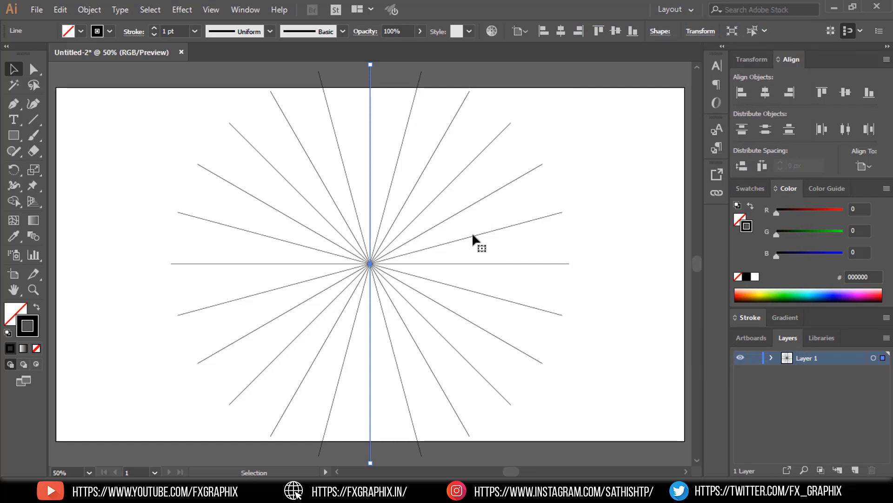
# Step: Deselect the radial lines, add a new layer above Layer 1, and hide Layer 1
pyautogui.hotkey('ctrl', '-')
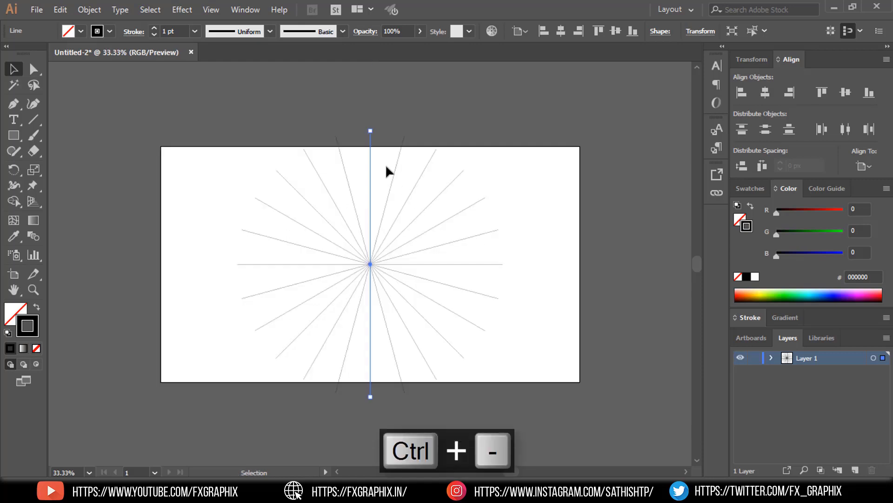
pyautogui.click(551, 352)
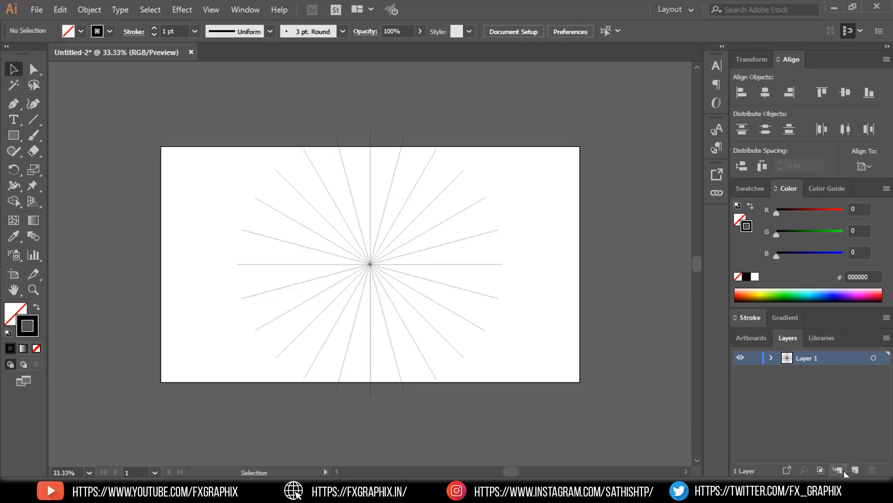
pyautogui.click(741, 358)
pyautogui.click(741, 358)
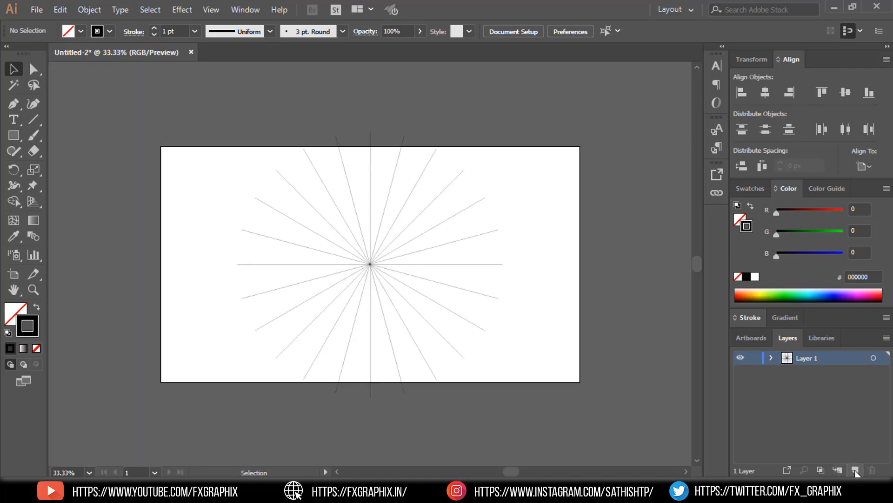
pyautogui.click(856, 470)
pyautogui.click(739, 372)
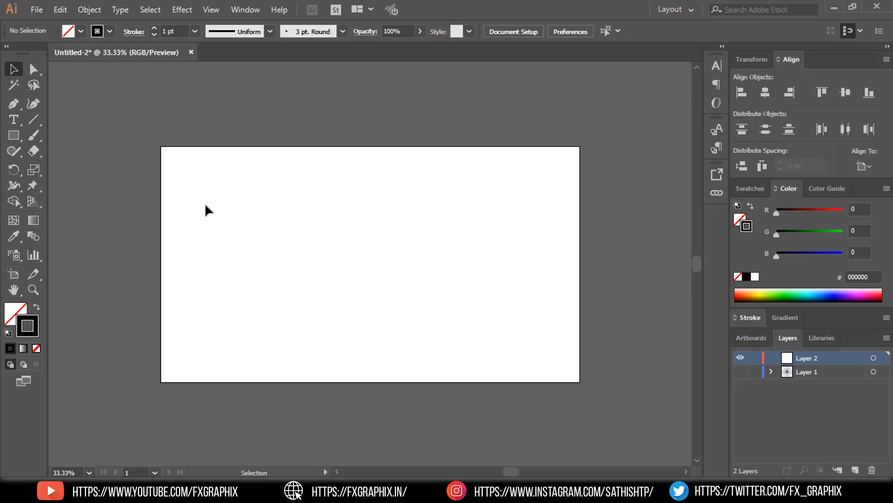
# Step: Draw a vertical line extending beyond the artboard on the new layer and centre it on the artboard in both directions
pyautogui.click(34, 122)
pyautogui.moveTo(396, 125); pyautogui.dragTo(397, 415)
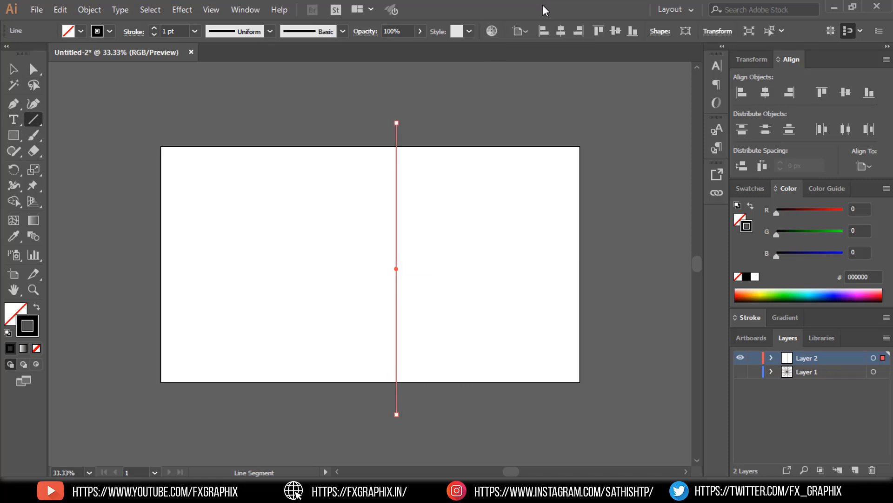
pyautogui.click(561, 30)
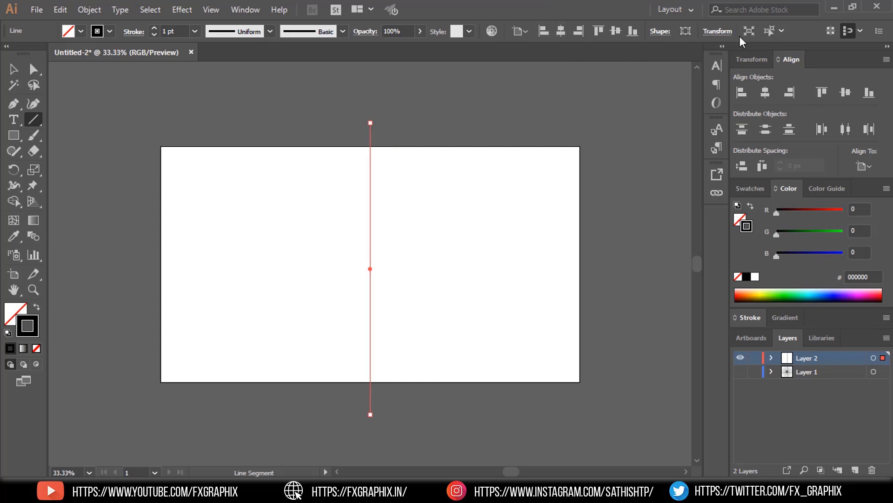
pyautogui.click(616, 31)
# Step: Draw a horizontal line wider than the artboard across the vertical one, centre it on the artboard in both directions, and deselect it
pyautogui.moveTo(145, 238); pyautogui.dragTo(604, 237)
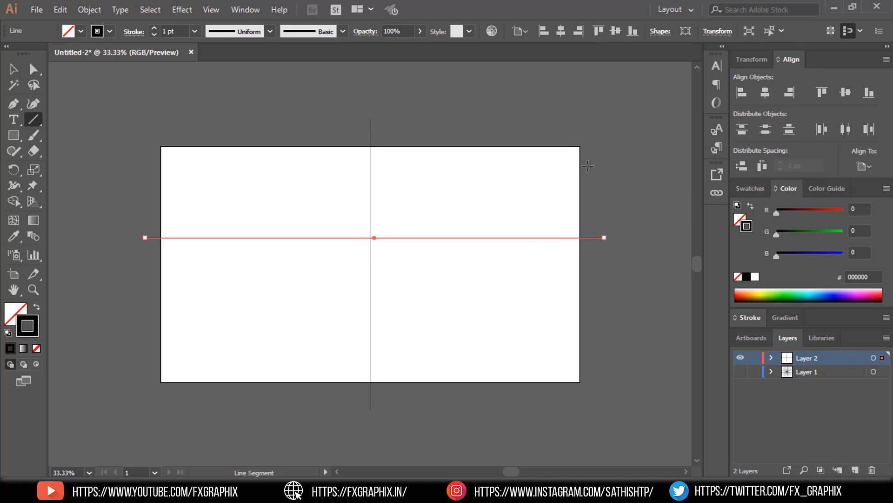
pyautogui.click(561, 31)
pyautogui.click(616, 31)
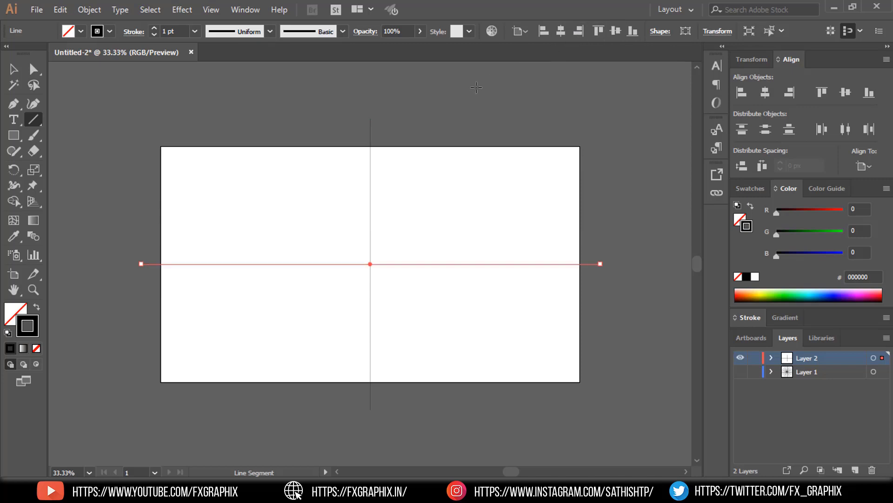
pyautogui.press('v')
pyautogui.click(329, 169)
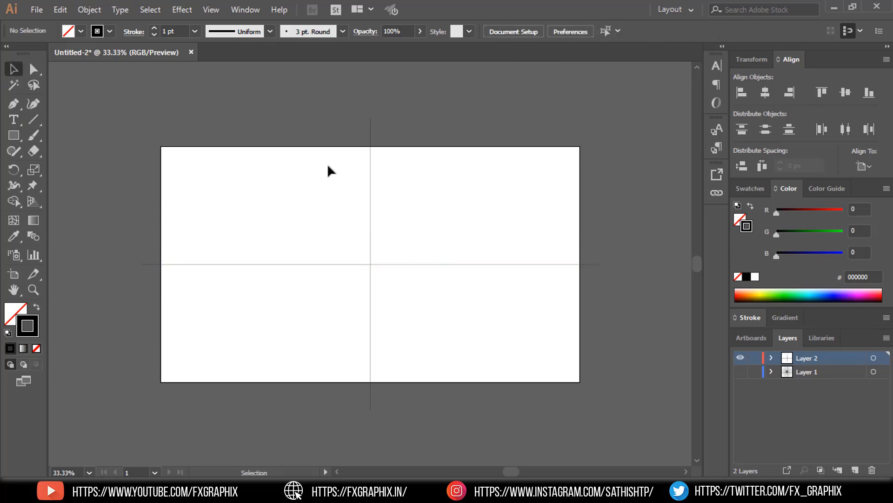
# Step: Select both crossing centre lines, with Layer 1 shown again and made the active layer
pyautogui.moveTo(318, 147); pyautogui.dragTo(441, 301)
pyautogui.moveTo(345, 234); pyautogui.dragTo(409, 303)
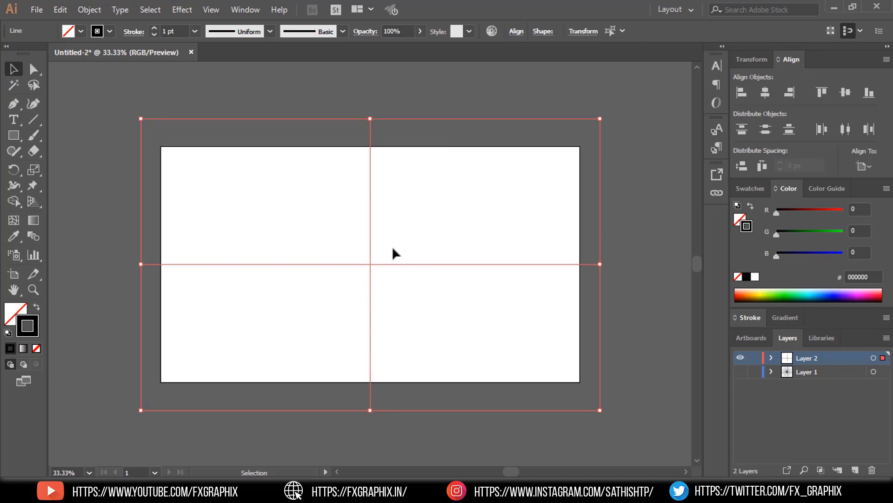
pyautogui.click(740, 371)
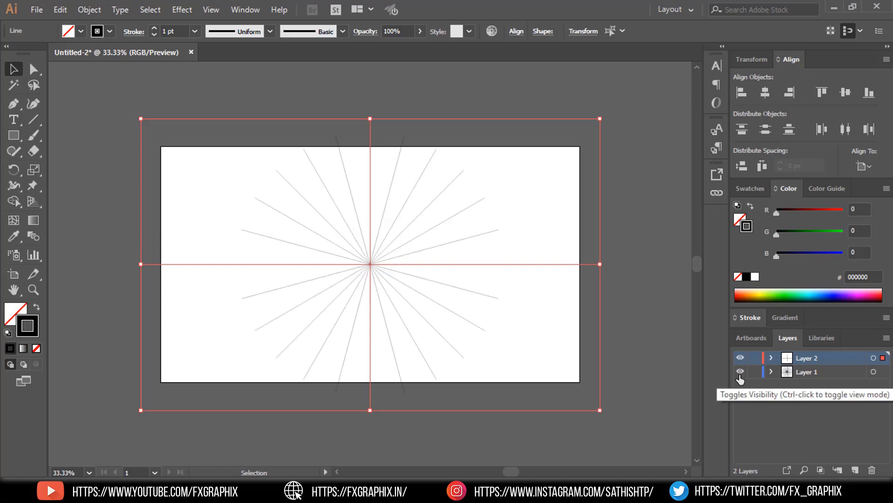
pyautogui.click(809, 375)
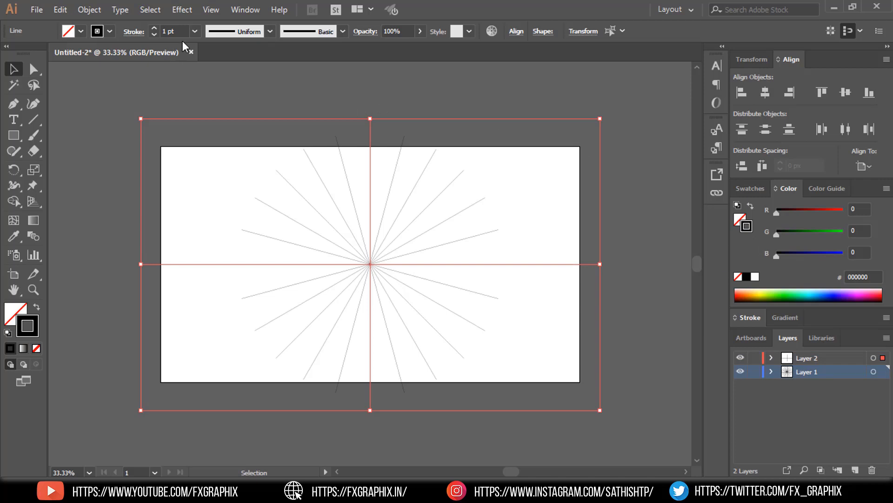
# Step: Paint a short arc on Layer 2 with the Paintbrush, from the vertical centre line above the centre to the adjacent radial line
pyautogui.click(397, 157)
pyautogui.click(398, 160)
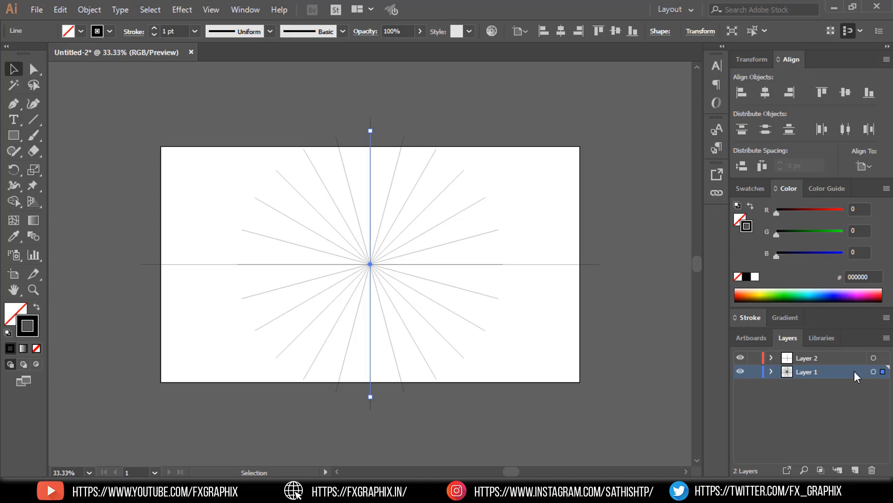
pyautogui.hotkey('ctrl', '=')
pyautogui.click(379, 211)
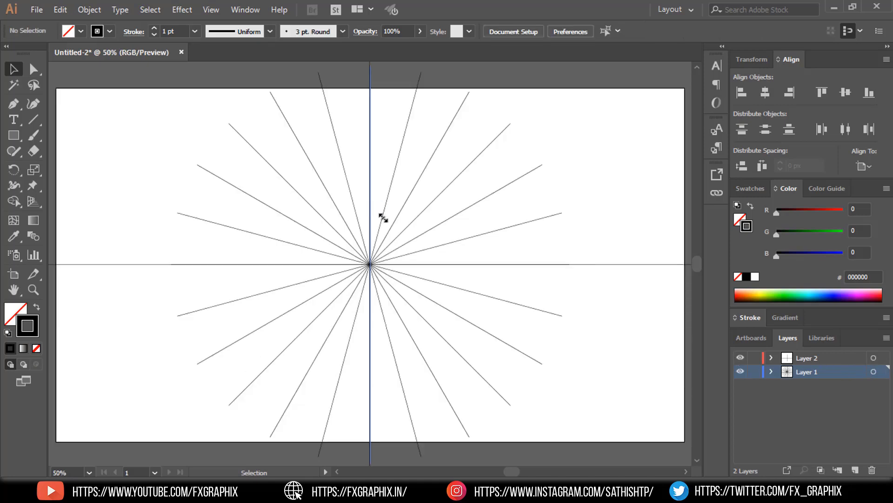
pyautogui.click(824, 363)
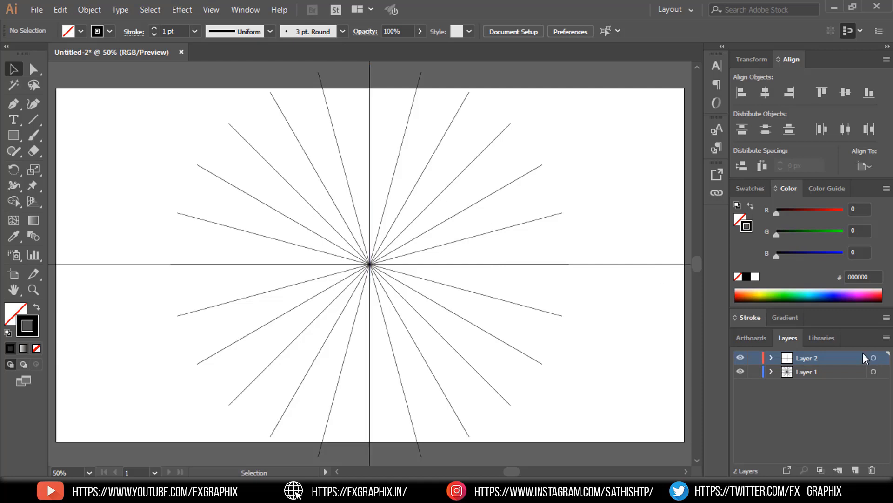
pyautogui.click(873, 357)
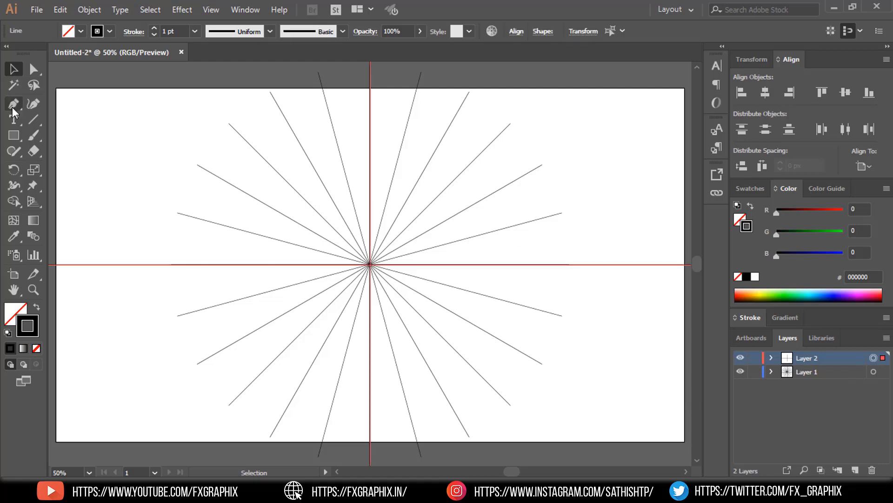
pyautogui.click(33, 136)
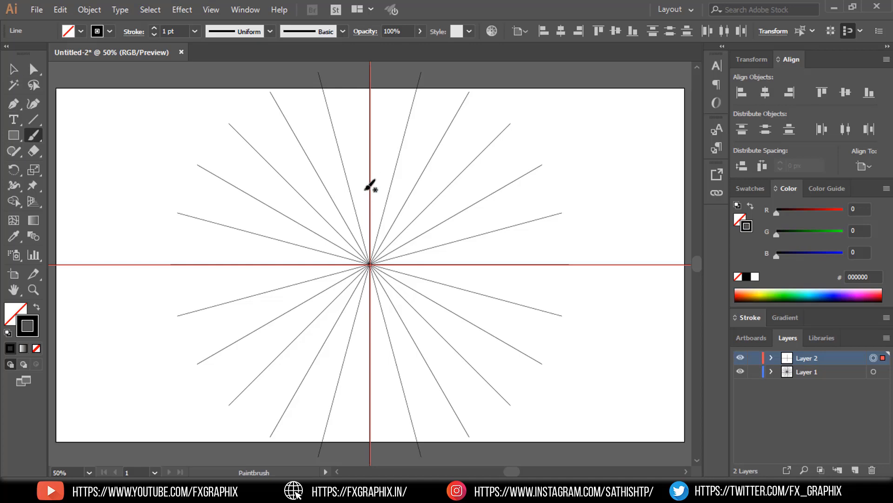
pyautogui.moveTo(365, 188); pyautogui.dragTo(389, 214)
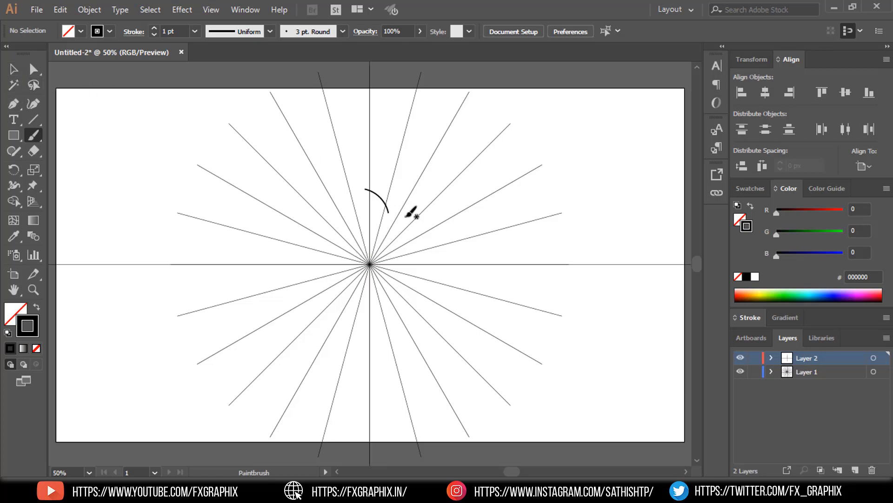
pyautogui.press('v')
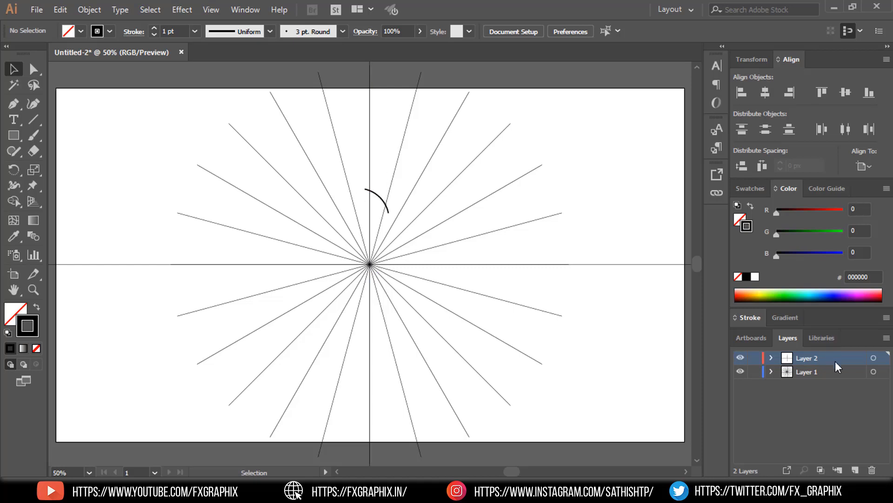
# Step: Apply a Transform effect to the whole of Layer 2 with Reflect X enabled and 1 copy
pyautogui.click(874, 360)
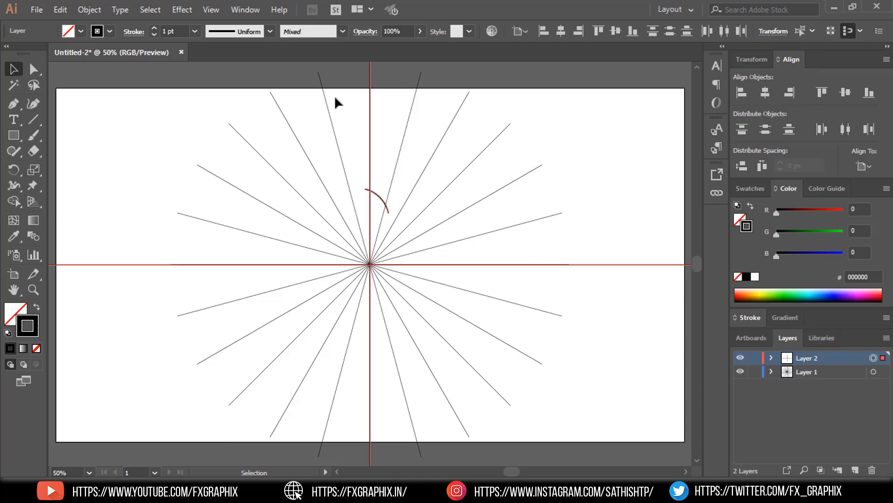
pyautogui.click(182, 9)
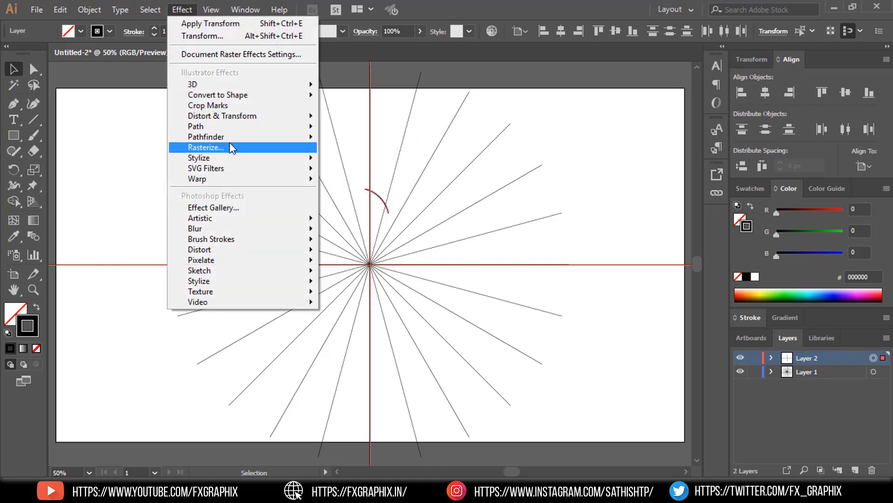
pyautogui.moveTo(253, 118)
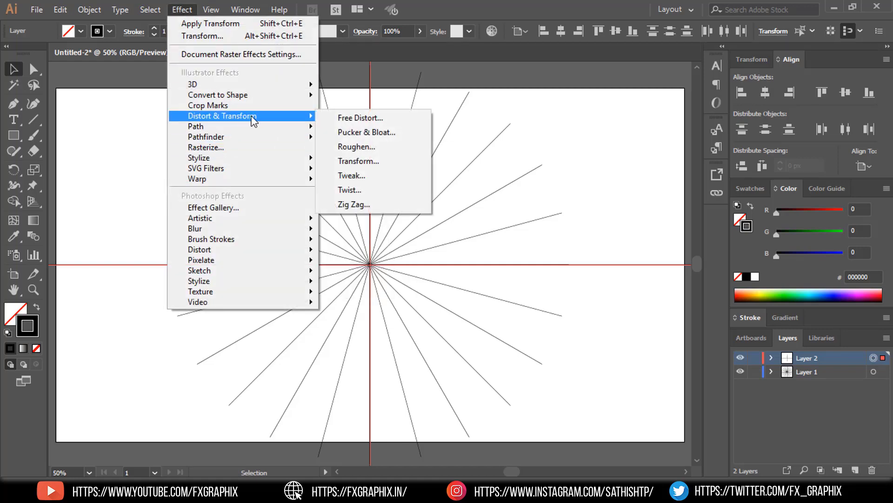
pyautogui.click(373, 161)
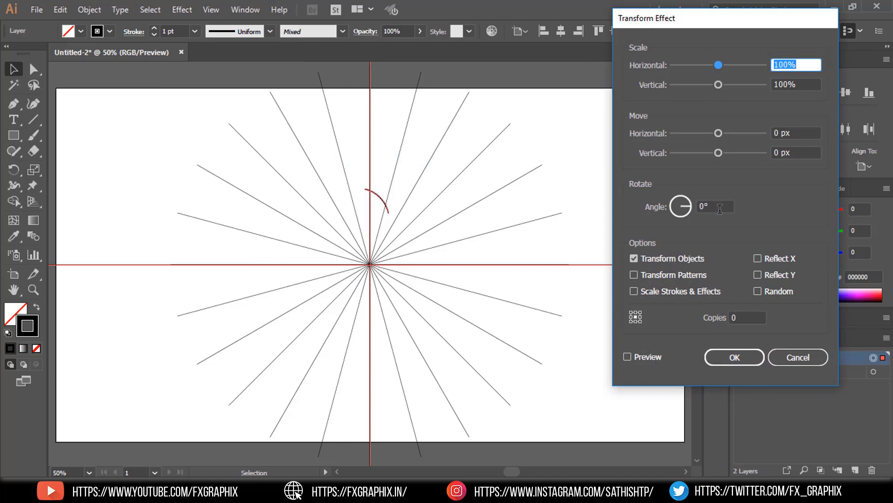
pyautogui.click(758, 259)
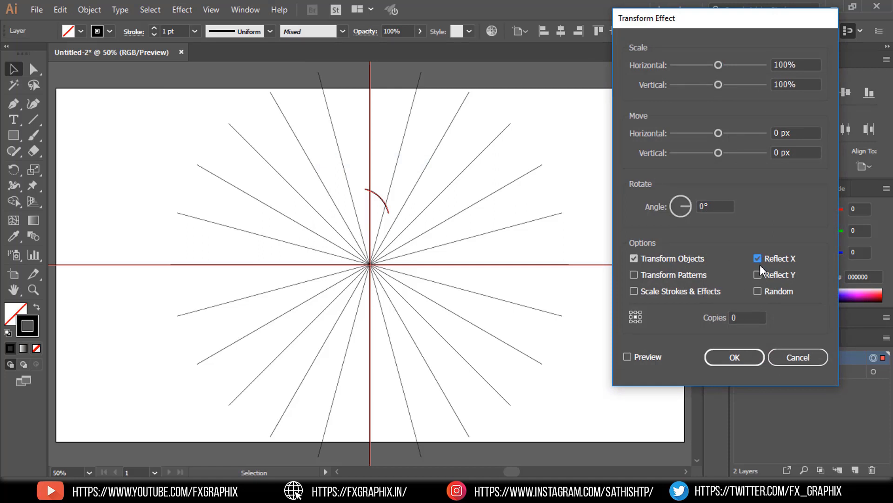
pyautogui.click(743, 316)
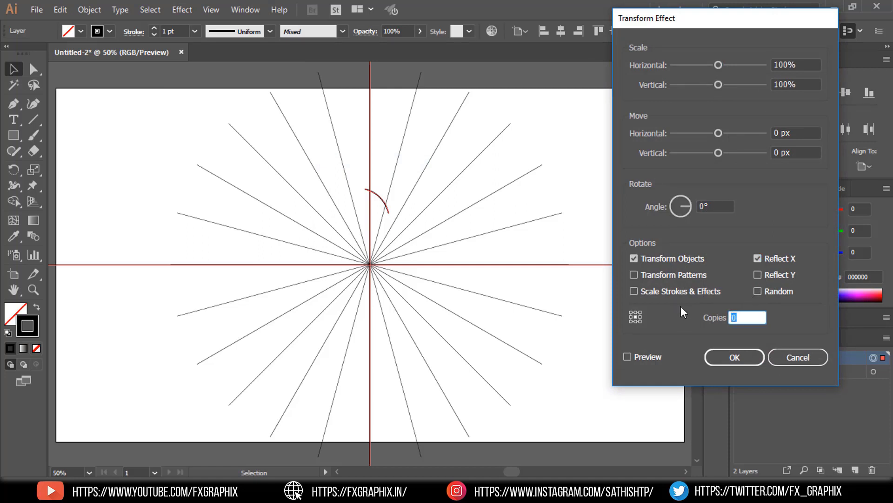
pyautogui.write('1')
pyautogui.click(628, 357)
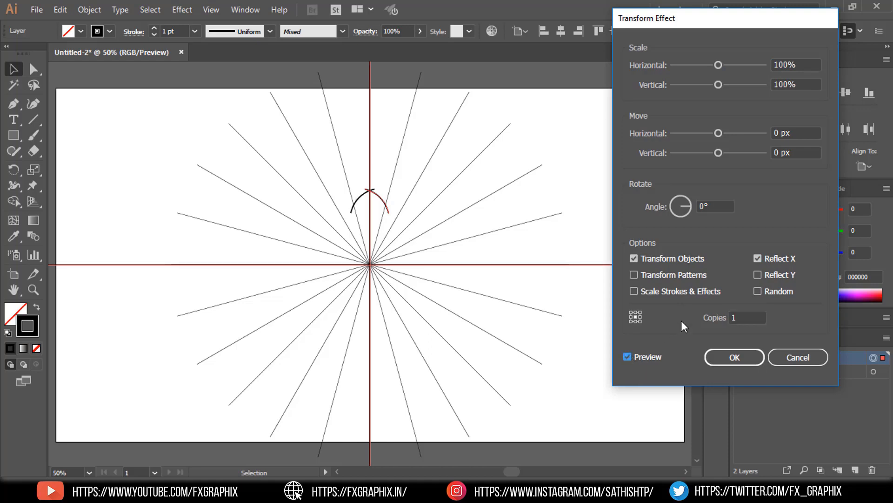
pyautogui.click(728, 358)
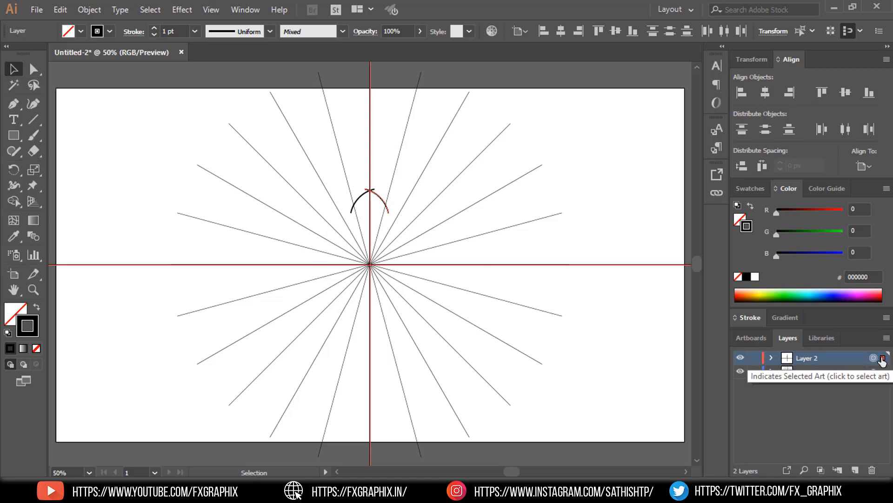
# Step: Add a second Transform effect instance to Layer 2 with 11 copies and preview enabled
pyautogui.click(180, 9)
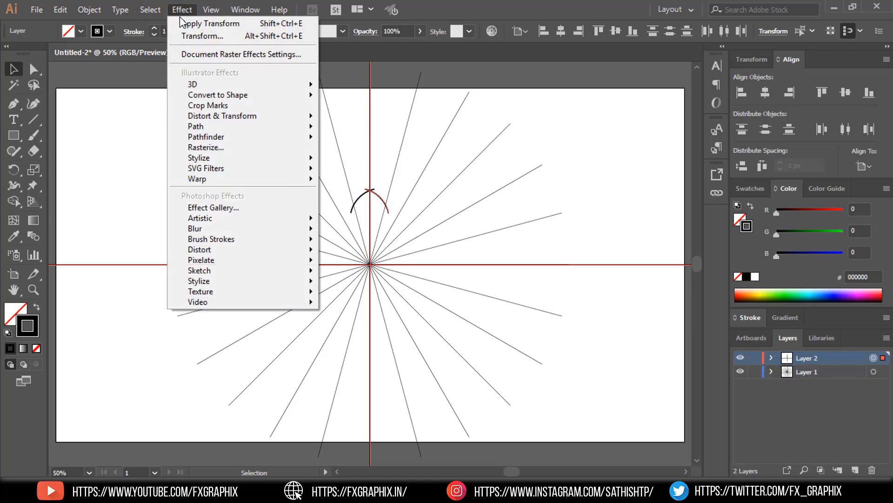
pyautogui.moveTo(293, 118)
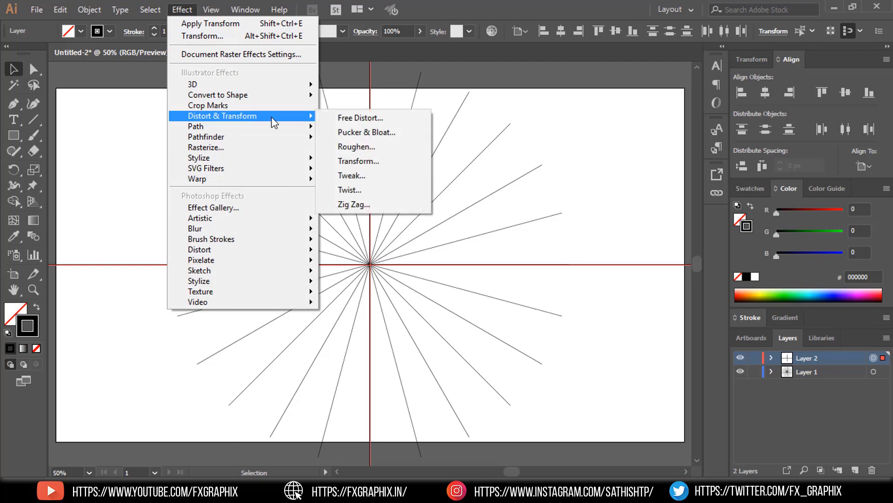
pyautogui.click(385, 167)
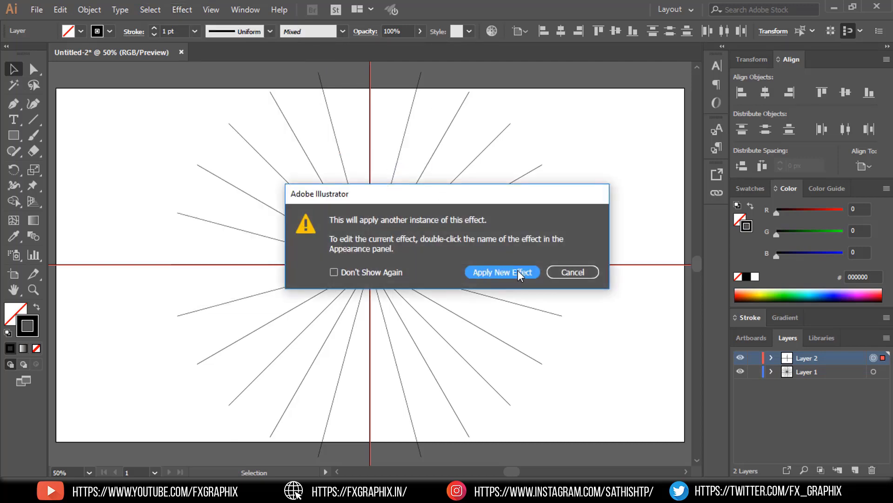
pyautogui.click(518, 270)
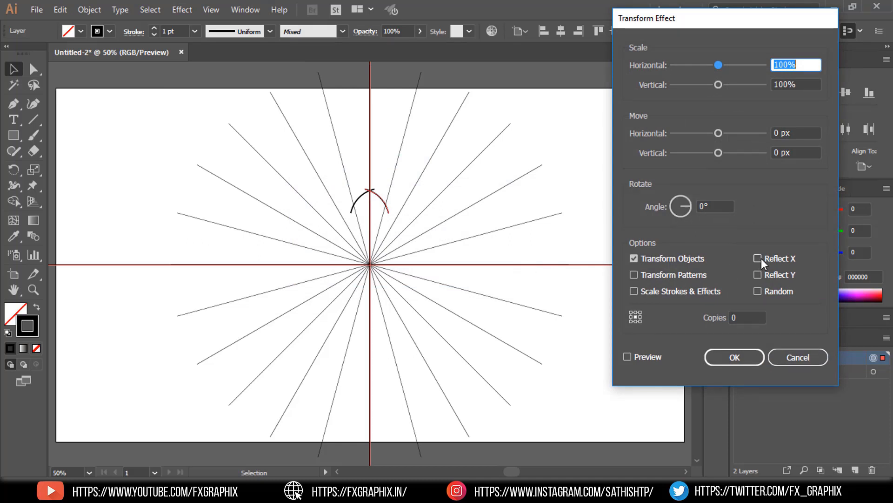
pyautogui.click(743, 316)
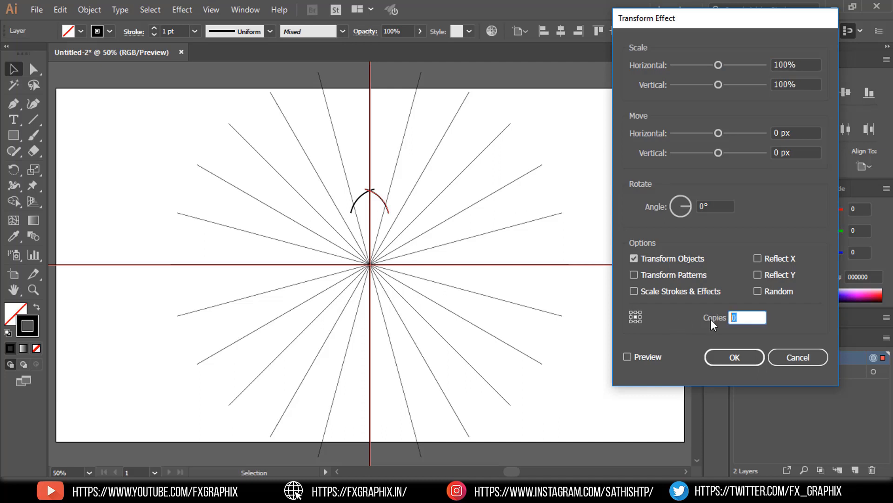
pyautogui.write('11')
pyautogui.click(641, 358)
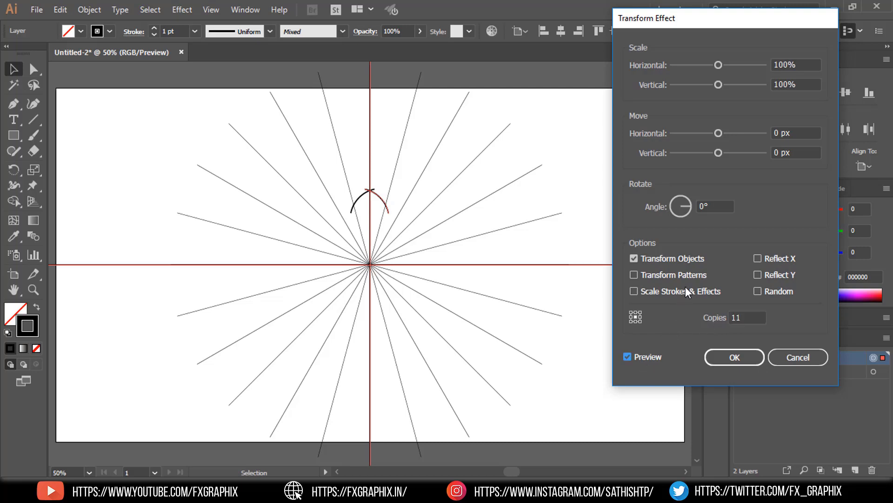
# Step: Set the second Transform effect's rotation angle to -30°, apply it, and deselect the artwork
pyautogui.click(718, 203)
pyautogui.press('Down')
pyautogui.press('Down')
pyautogui.press('Down')
pyautogui.press('Down')
pyautogui.press('Down')
pyautogui.press('Down')
pyautogui.press('Down')
pyautogui.press('Down')
pyautogui.press('Down')
pyautogui.press('Down')
pyautogui.press('Down')
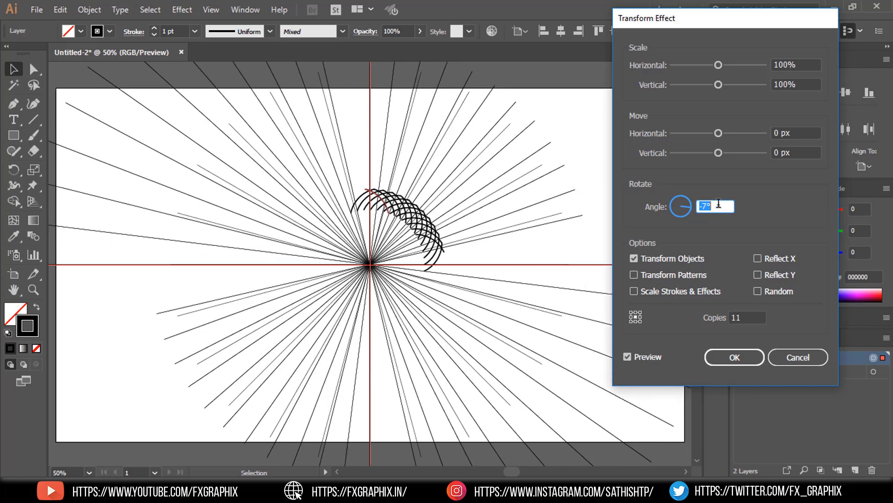
pyautogui.press('Down')
pyautogui.press('Down')
pyautogui.press('Down')
pyautogui.press('Down')
pyautogui.press('Down')
pyautogui.press('Down')
pyautogui.press('Down')
pyautogui.press('Down')
pyautogui.press('Down')
pyautogui.press('Down')
pyautogui.press('Down')
pyautogui.press('Down')
pyautogui.press('Down')
pyautogui.press('Down')
pyautogui.press('Down')
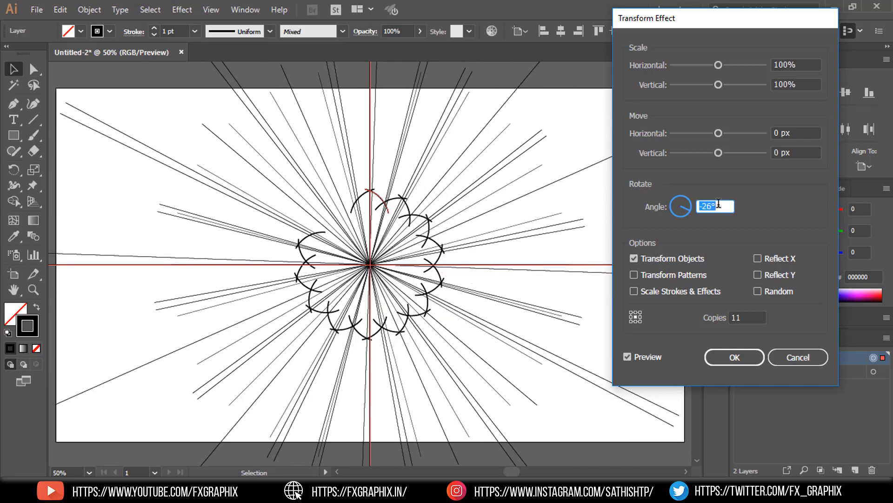
pyautogui.press('Down')
pyautogui.press('Down')
pyautogui.press('Down')
pyautogui.press('Down')
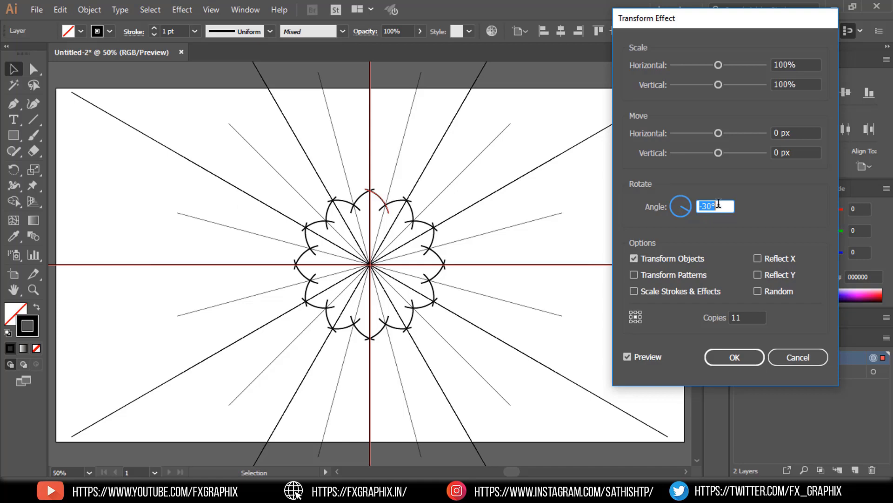
pyautogui.click(734, 357)
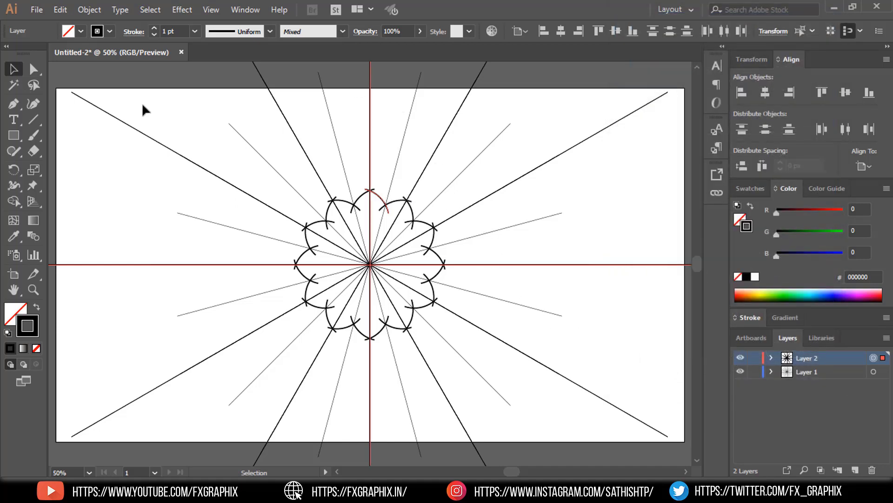
pyautogui.click(218, 93)
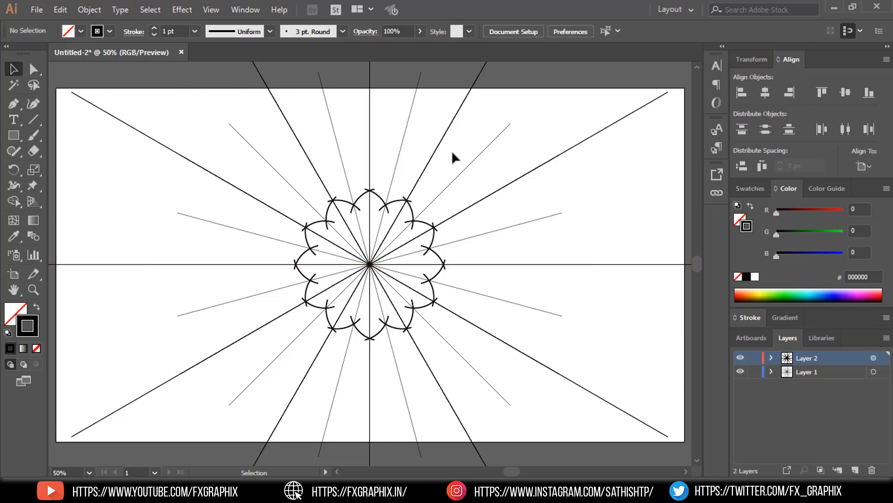
# Step: Draw a rectangle from above the artboard on the vertical centre line down to the centre, and collapse its lower outer corner onto the centre
pyautogui.click(14, 135)
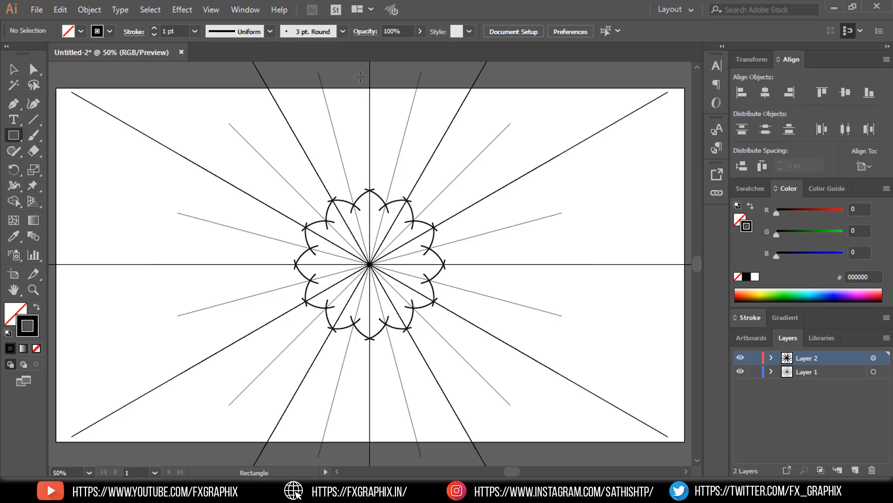
pyautogui.moveTo(370, 69); pyautogui.dragTo(468, 264)
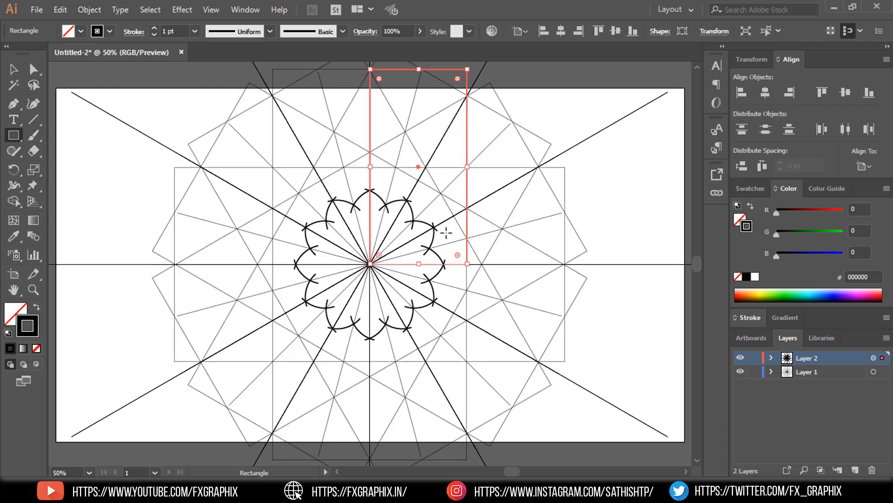
pyautogui.click(37, 74)
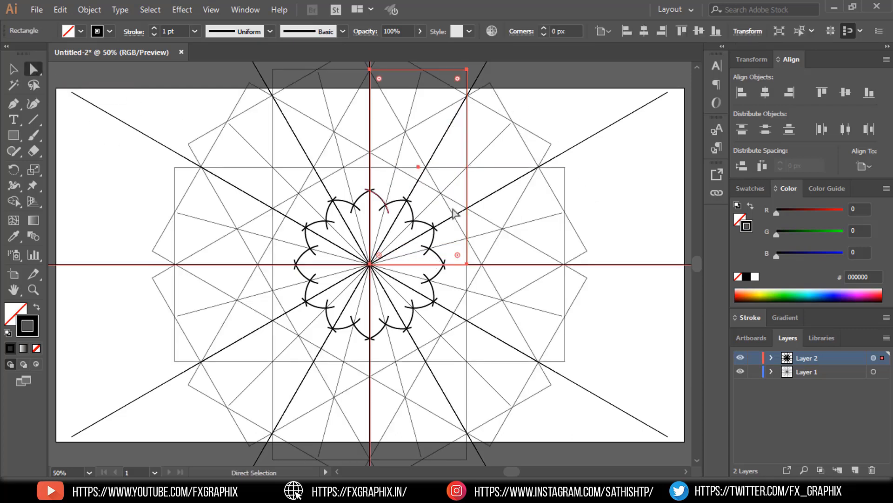
pyautogui.click(467, 264)
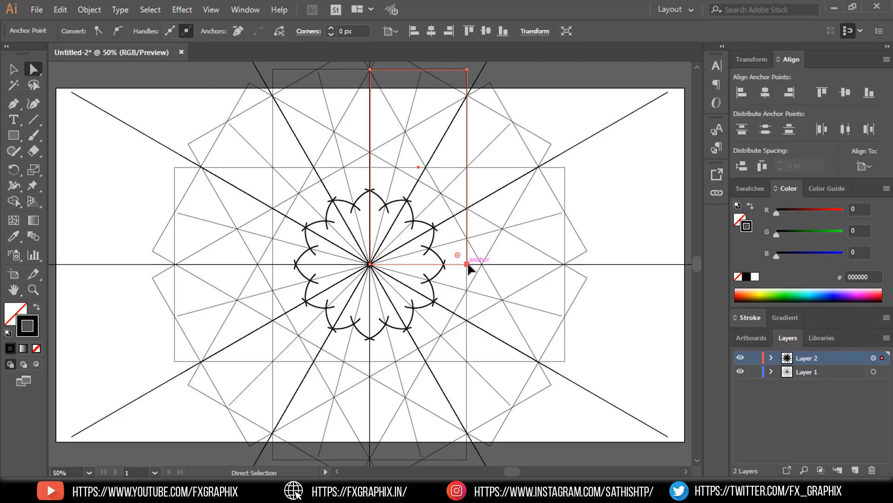
pyautogui.moveTo(467, 266); pyautogui.dragTo(370, 265)
# Step: Move the triangle's outer upper corner onto the end of the adjacent radial guide line and fine-tune its alignment there
pyautogui.scroll(3, 500, 196)
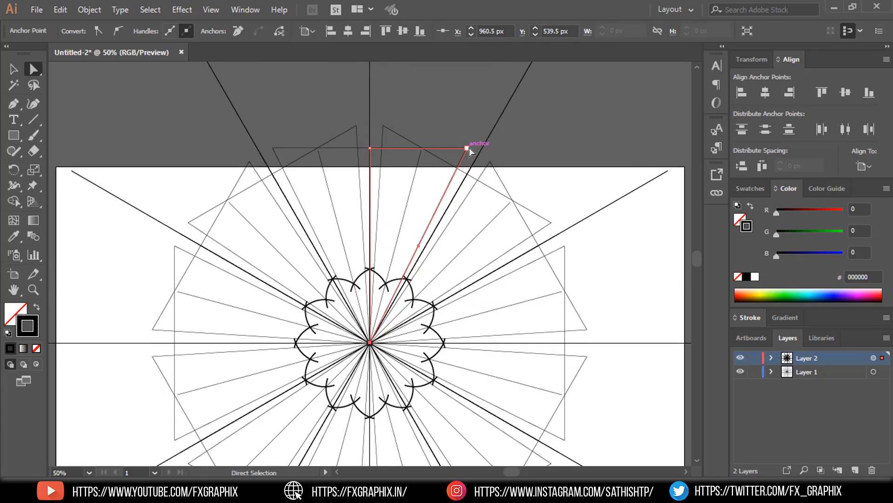
pyautogui.moveTo(467, 148); pyautogui.dragTo(420, 149)
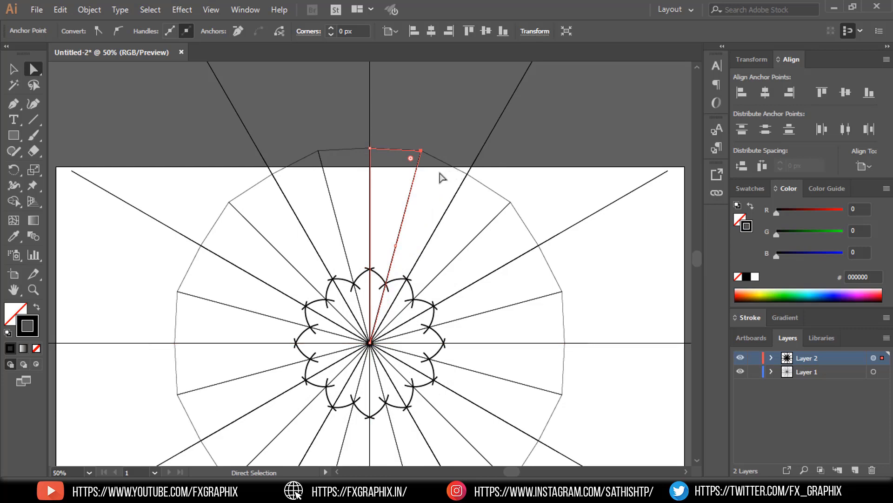
pyautogui.press('v')
pyautogui.hotkey('ctrl', '=')
pyautogui.hotkey('ctrl', '=')
pyautogui.hotkey('ctrl', '=')
pyautogui.hotkey('ctrl', '=')
pyautogui.hotkey('ctrl', '=')
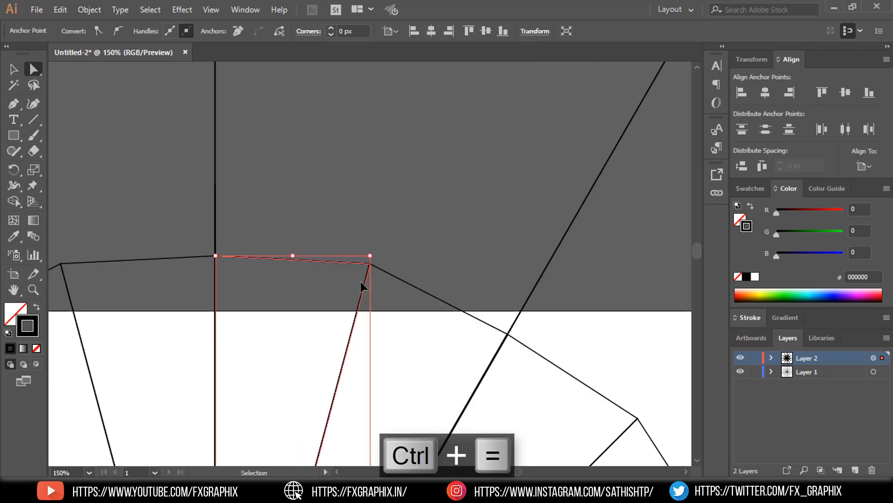
pyautogui.hotkey('ctrl', '=')
pyautogui.moveTo(369, 263)
pyautogui.mouseDown()
pyautogui.moveTo(387, 243)
pyautogui.moveTo(369, 265)
pyautogui.mouseUp()
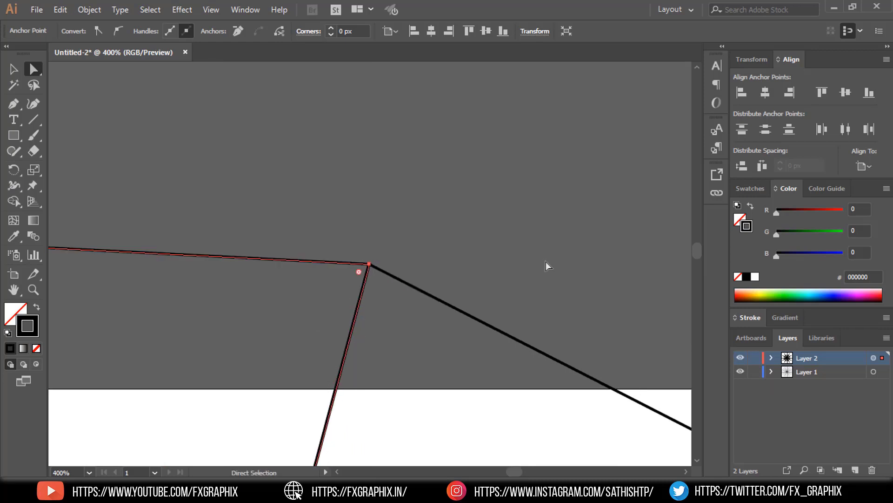
pyautogui.hotkey('ctrl', '0')
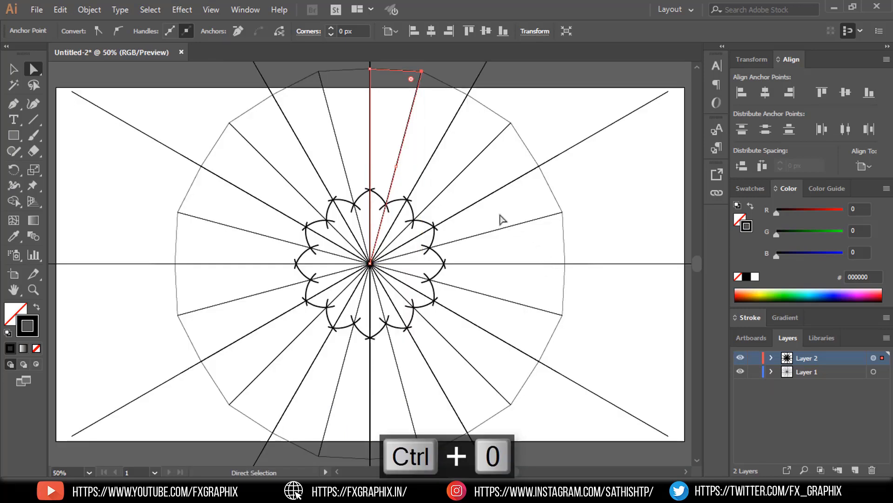
# Step: Turn the triangle at the top of Layer 2 into a clipping mask for the whole layer
pyautogui.click(14, 69)
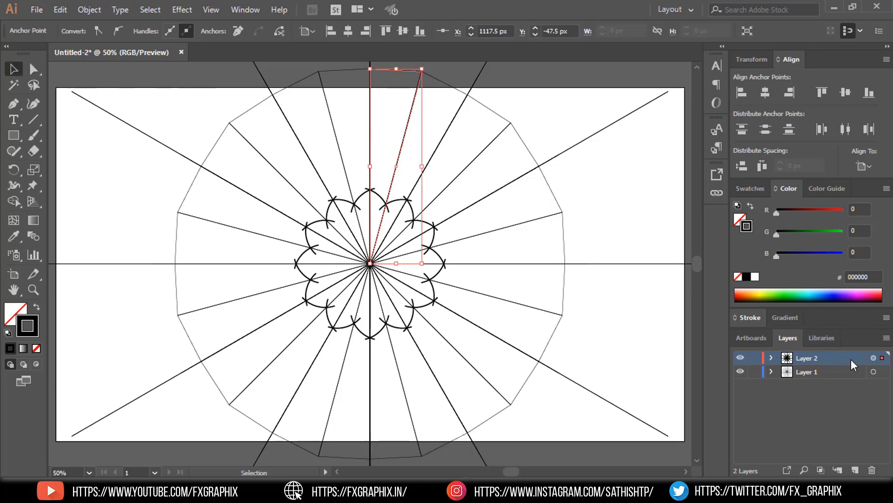
pyautogui.click(771, 358)
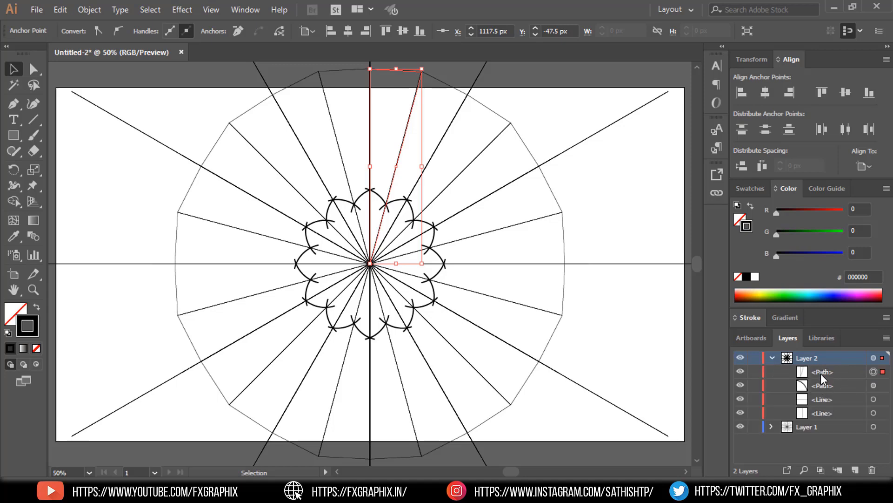
pyautogui.click(874, 358)
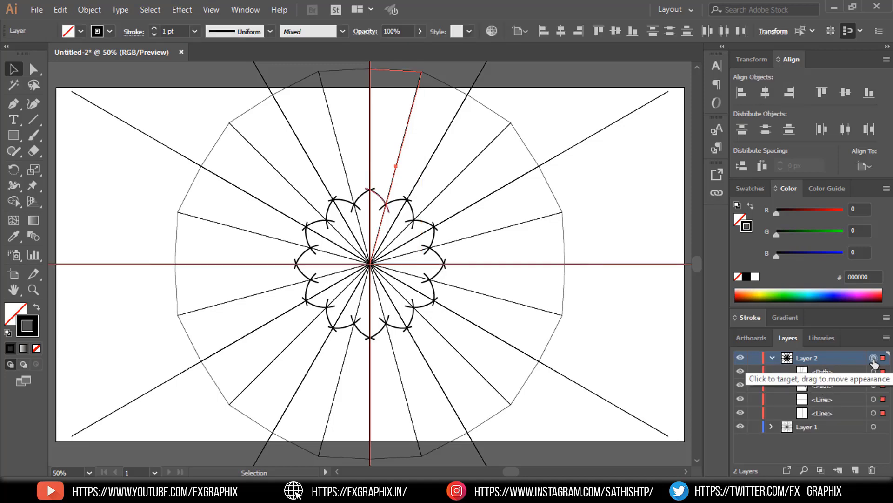
pyautogui.click(821, 470)
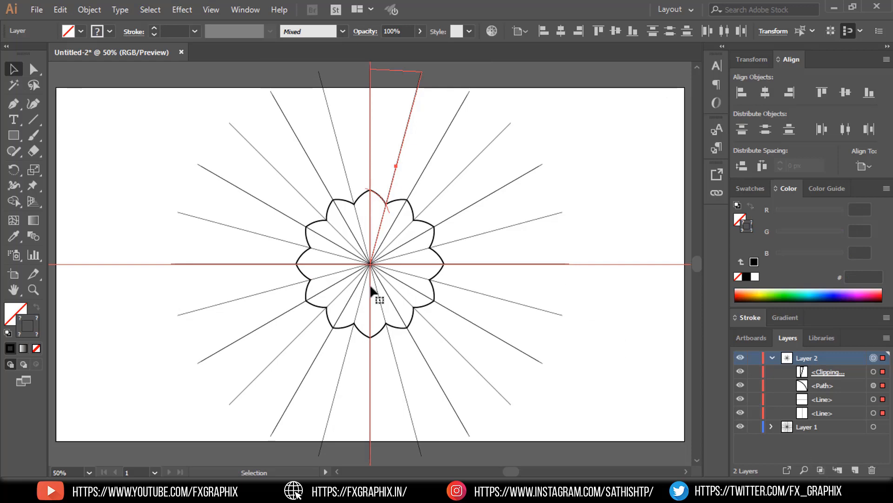
# Step: Paint rounded inner petals, narrow ovals, teardrops and outer scallops inside the clipped wedge with the Paintbrush
pyautogui.hotkey('ctrl', '-')
pyautogui.hotkey('ctrl', '+')
pyautogui.hotkey('ctrl', '+')
pyautogui.hotkey('ctrl', '+')
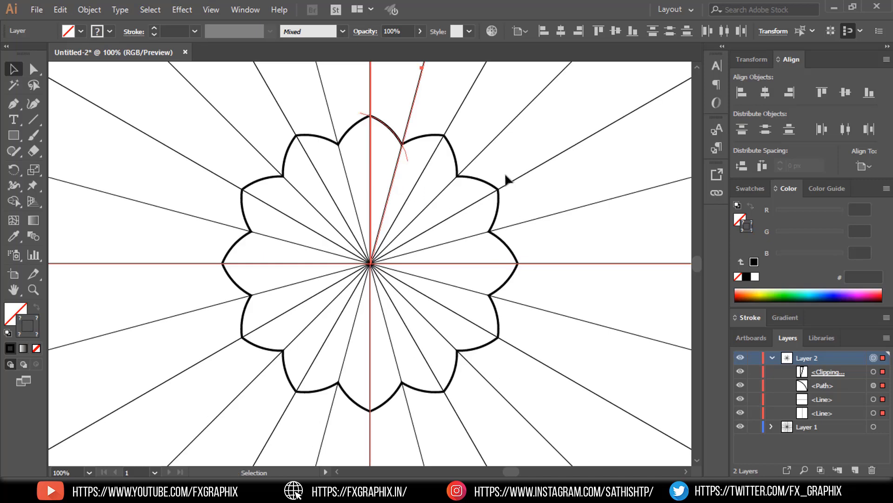
pyautogui.moveTo(514, 155); pyautogui.dragTo(562, 361)
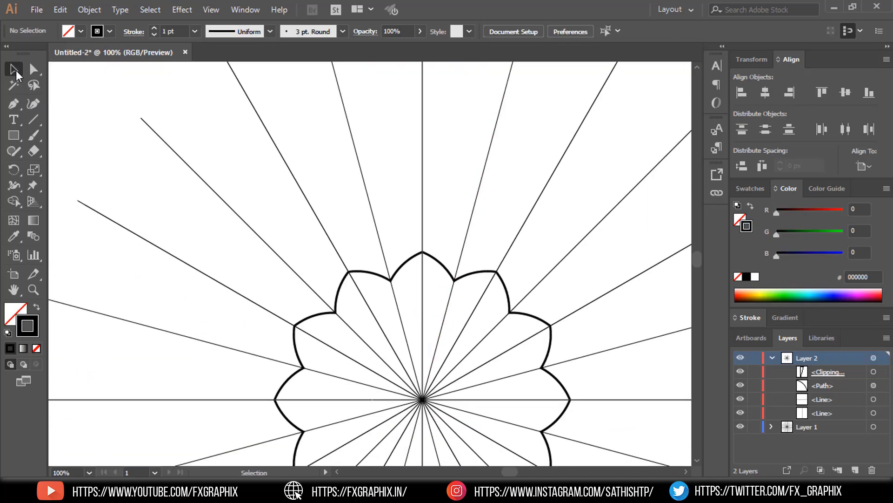
pyautogui.press('b')
pyautogui.moveTo(437, 263); pyautogui.dragTo(478, 269)
pyautogui.moveTo(424, 280); pyautogui.dragTo(424, 317)
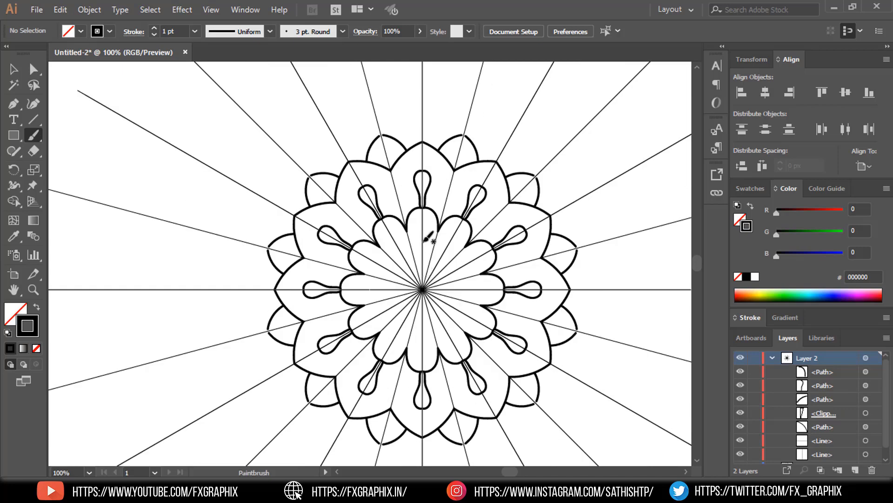
pyautogui.moveTo(424, 235); pyautogui.dragTo(428, 222)
pyautogui.click(423, 226)
pyautogui.scroll(4, 424, 225)
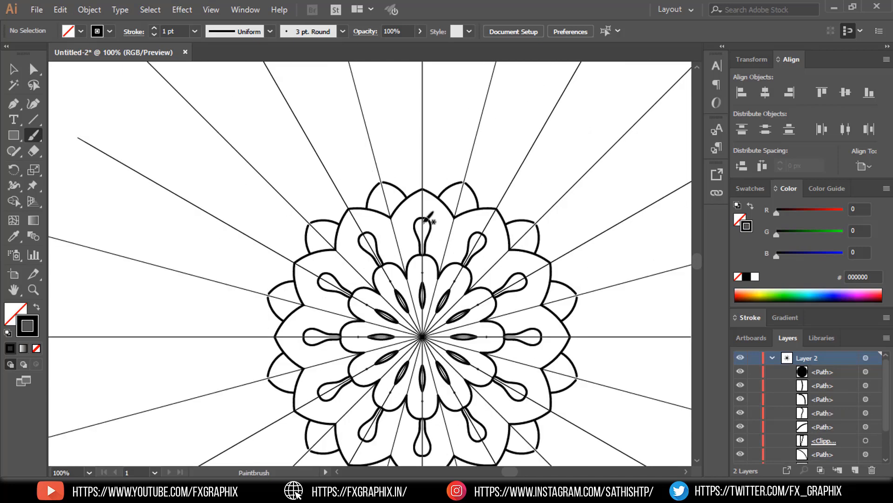
# Step: Paint pointed petals with parallel inner arcs around the outer scallops, and try a 3 pt stroke weight
pyautogui.moveTo(436, 352); pyautogui.dragTo(469, 321)
pyautogui.hotkey('ctrl', 'z')
pyautogui.hotkey('ctrl', 'z')
pyautogui.moveTo(431, 351)
pyautogui.mouseDown()
pyautogui.moveTo(477, 314)
pyautogui.moveTo(434, 303)
pyautogui.moveTo(425, 255)
pyautogui.mouseUp()
pyautogui.hotkey('ctrl', 'z')
pyautogui.click(154, 29)
pyautogui.click(154, 28)
pyautogui.hotkey('ctrl', 'z')
pyautogui.hotkey('ctrl', 'z')
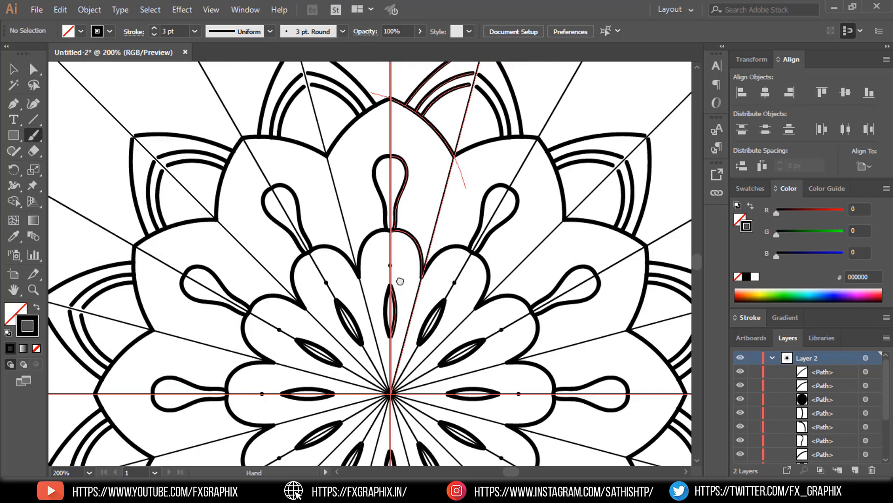
# Step: Paint a small heart with a dot under the petal tip, plus nested leaves and curved side strokes around the teardrop
pyautogui.moveTo(399, 281); pyautogui.dragTo(396, 363)
pyautogui.moveTo(388, 201); pyautogui.dragTo(388, 227)
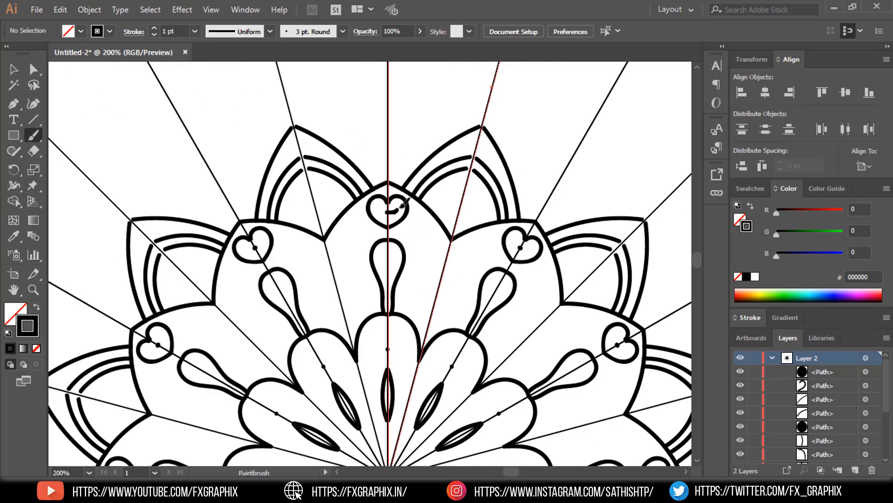
pyautogui.moveTo(417, 332)
pyautogui.mouseDown()
pyautogui.moveTo(407, 317)
pyautogui.moveTo(424, 304)
pyautogui.moveTo(412, 352)
pyautogui.moveTo(411, 319)
pyautogui.moveTo(438, 290)
pyautogui.mouseUp()
pyautogui.hotkey('ctrl', 'z')
pyautogui.moveTo(598, 415)
pyautogui.mouseDown()
pyautogui.moveTo(601, 296)
pyautogui.moveTo(529, 200)
pyautogui.mouseUp()
pyautogui.scroll(3, 328, 197)
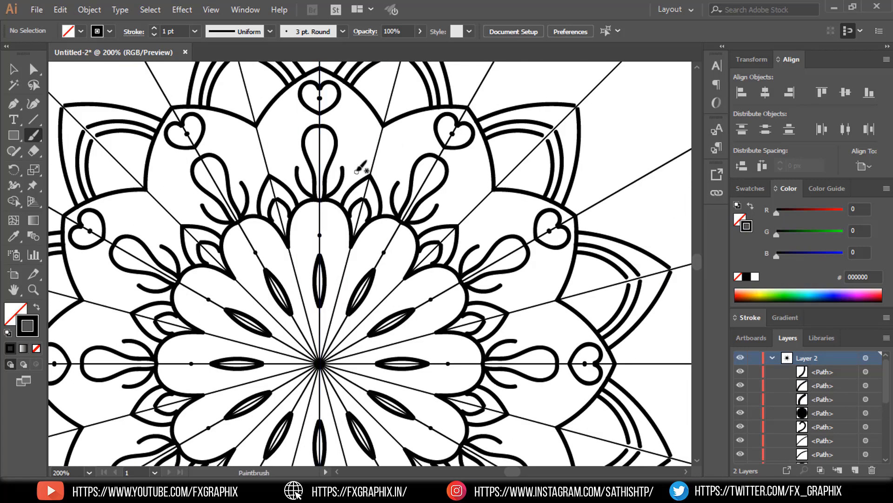
# Step: Paint nested spikes under overlapping arches on the outer ring, and draw a small spiral at the spike's tip with the Spiral tool
pyautogui.scroll(5, 331, 193)
pyautogui.moveTo(343, 296)
pyautogui.mouseDown()
pyautogui.moveTo(333, 260)
pyautogui.moveTo(375, 209)
pyautogui.moveTo(336, 199)
pyautogui.mouseUp()
pyautogui.hotkey('ctrl', 'z')
pyautogui.click(14, 136)
pyautogui.click(31, 118)
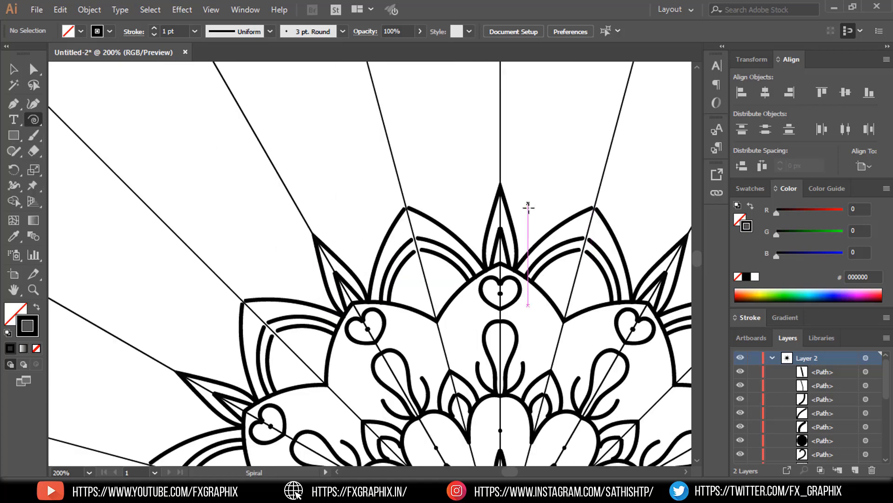
pyautogui.moveTo(529, 207); pyautogui.dragTo(535, 207)
pyautogui.hotkey('ctrl', 'z')
pyautogui.moveTo(499, 184); pyautogui.dragTo(457, 203)
# Step: Try a curved path beside the spikes with the Pen tool and deselect the artwork
pyautogui.press('p')
pyautogui.click(592, 208)
pyautogui.press('v')
pyautogui.moveTo(239, 80); pyautogui.dragTo(80, 124)
pyautogui.click(80, 124)
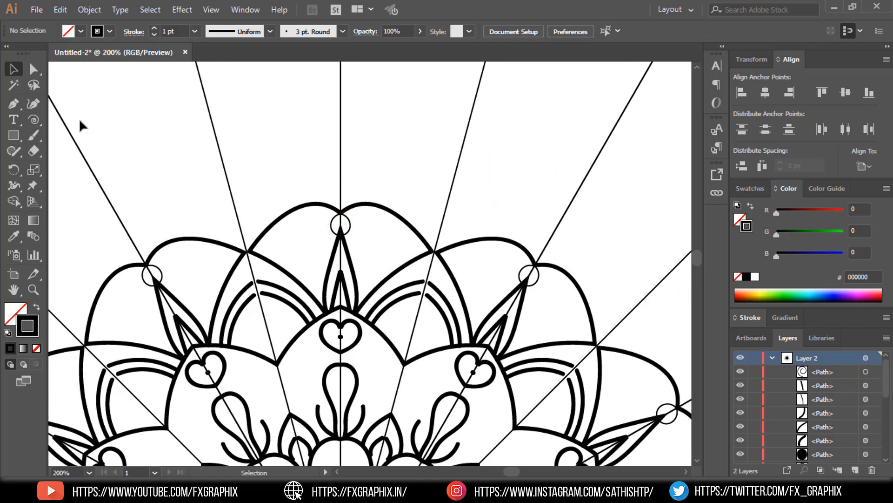
# Step: Draw a thin pointed arc outside the overlapping arches with the Pen tool and deselect it
pyautogui.press('p')
pyautogui.click(399, 215)
pyautogui.moveTo(452, 195); pyautogui.dragTo(483, 193)
pyautogui.press('v')
pyautogui.moveTo(520, 236)
pyautogui.mouseDown()
pyautogui.moveTo(536, 199)
pyautogui.moveTo(642, 66)
pyautogui.mouseUp()
pyautogui.click(505, 100)
# Step: Draw a large thin petal outline with the Pen tool from the thin arc's tip up to the vertical centre line
pyautogui.hotkey('ctrl', '-')
pyautogui.hotkey('ctrl', '-')
pyautogui.moveTo(433, 271); pyautogui.dragTo(403, 236)
pyautogui.hotkey('ctrl', '-')
pyautogui.scroll(3, 380, 117)
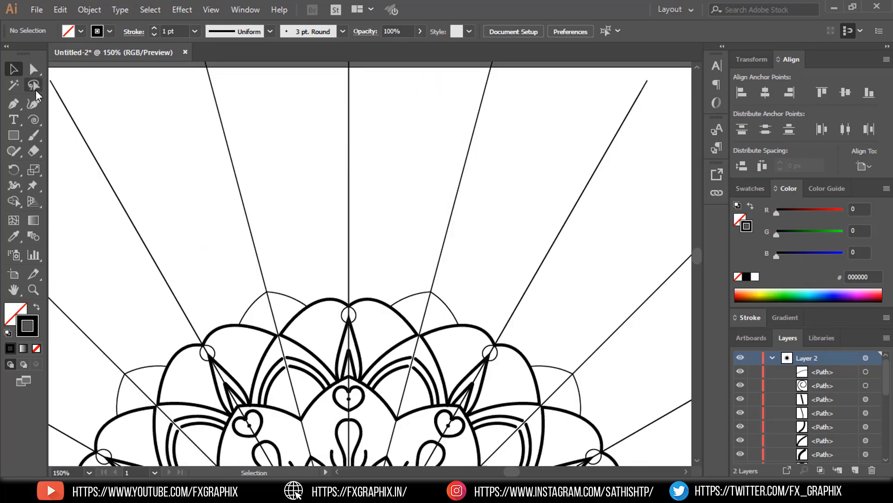
pyautogui.click(14, 104)
pyautogui.click(431, 292)
pyautogui.moveTo(349, 184)
pyautogui.mouseDown()
pyautogui.moveTo(279, 144)
pyautogui.moveTo(271, 150)
pyautogui.mouseUp()
pyautogui.click(349, 184)
pyautogui.rightClick(382, 244)
pyautogui.click(409, 211)
pyautogui.click(14, 69)
pyautogui.click(298, 158)
# Step: Draw a second petal outline inside the large one with the Pen tool and give it a much heavier stroke weight
pyautogui.press('p')
pyautogui.click(417, 293)
pyautogui.moveTo(349, 198); pyautogui.dragTo(280, 158)
pyautogui.press('v')
pyautogui.click(382, 221)
pyautogui.tripleClick(155, 29)
pyautogui.tripleClick(155, 29)
pyautogui.click(302, 235)
# Step: Choose a rough charcoal-style brush and paint two nested arcs inside the large petal, undoing the extra strokes
pyautogui.moveTo(302, 235)
pyautogui.mouseDown()
pyautogui.moveTo(310, 137)
pyautogui.moveTo(395, 204)
pyautogui.mouseUp()
pyautogui.click(33, 135)
pyautogui.click(343, 31)
pyautogui.click(281, 108)
pyautogui.moveTo(360, 160); pyautogui.dragTo(378, 197)
pyautogui.moveTo(391, 158); pyautogui.dragTo(340, 343)
pyautogui.moveTo(348, 207); pyautogui.dragTo(343, 142)
pyautogui.moveTo(371, 269)
pyautogui.mouseDown()
pyautogui.moveTo(401, 245)
pyautogui.moveTo(403, 237)
pyautogui.moveTo(377, 257)
pyautogui.moveTo(404, 226)
pyautogui.mouseUp()
pyautogui.hotkey('ctrl', 'z')
pyautogui.hotkey('ctrl', 'z')
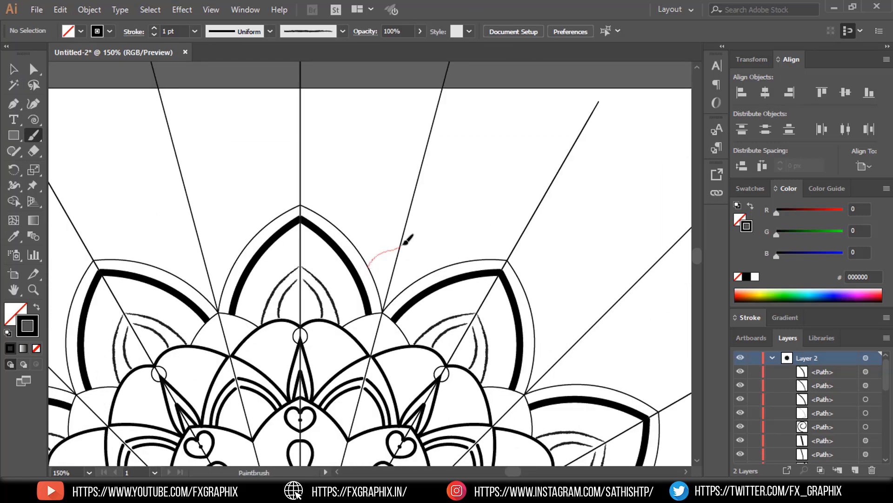